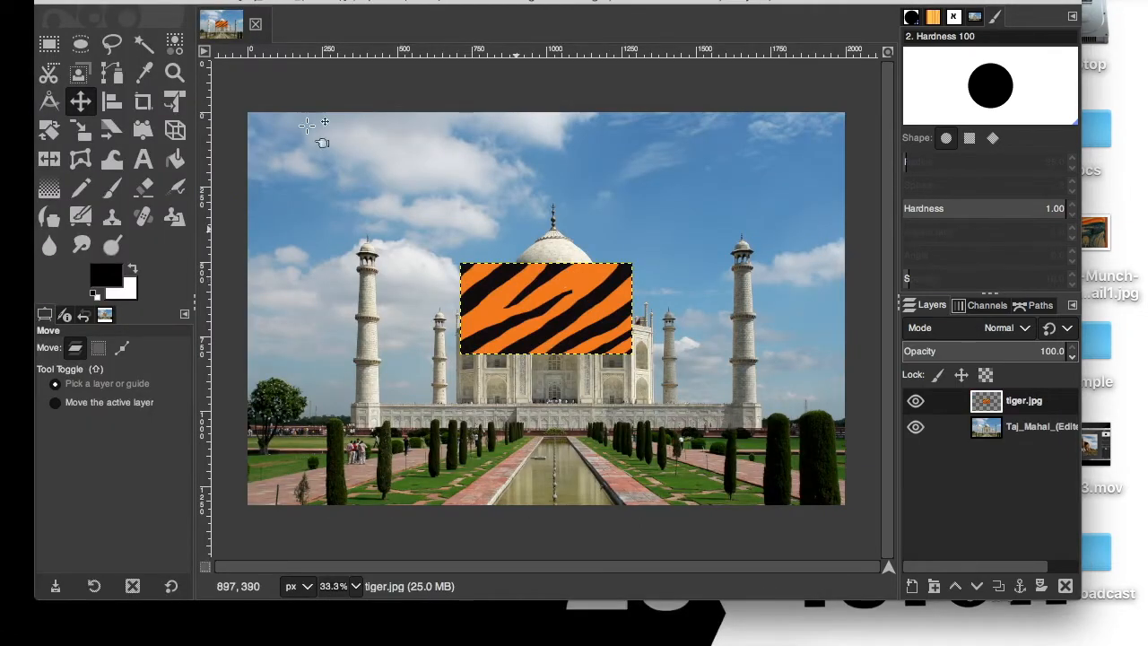
# Move the tiger pattern into the sky at the photo's upper left and add india-flag.jpg as a new layer
pyautogui.moveTo(595, 323); pyautogui.dragTo(391, 209)
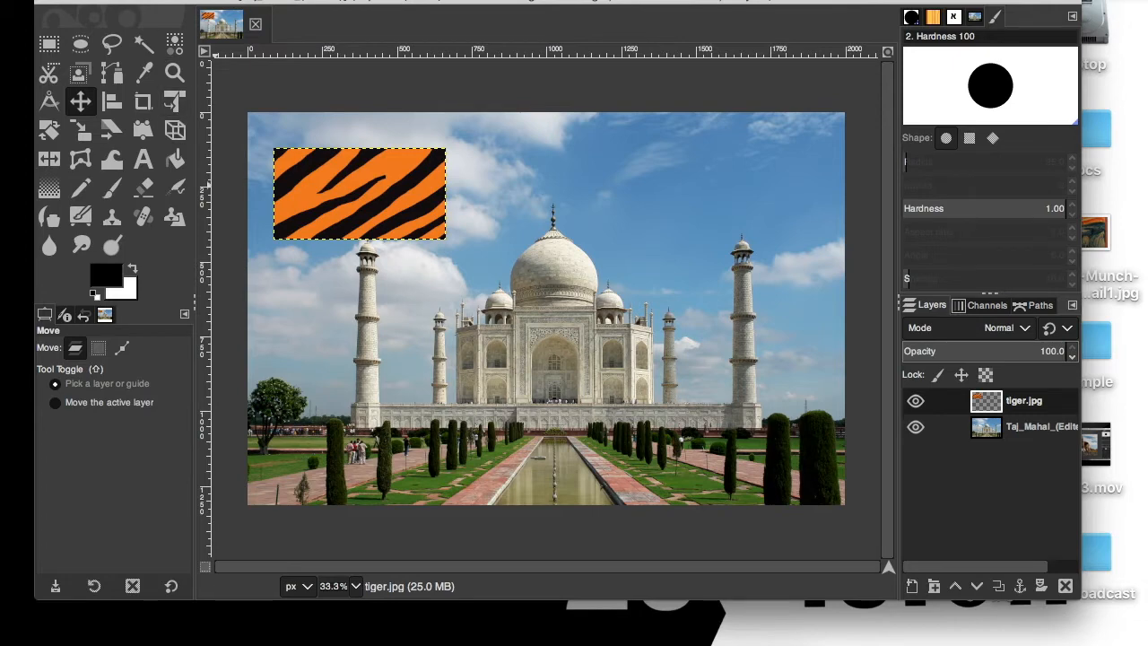
pyautogui.click(142, 0)
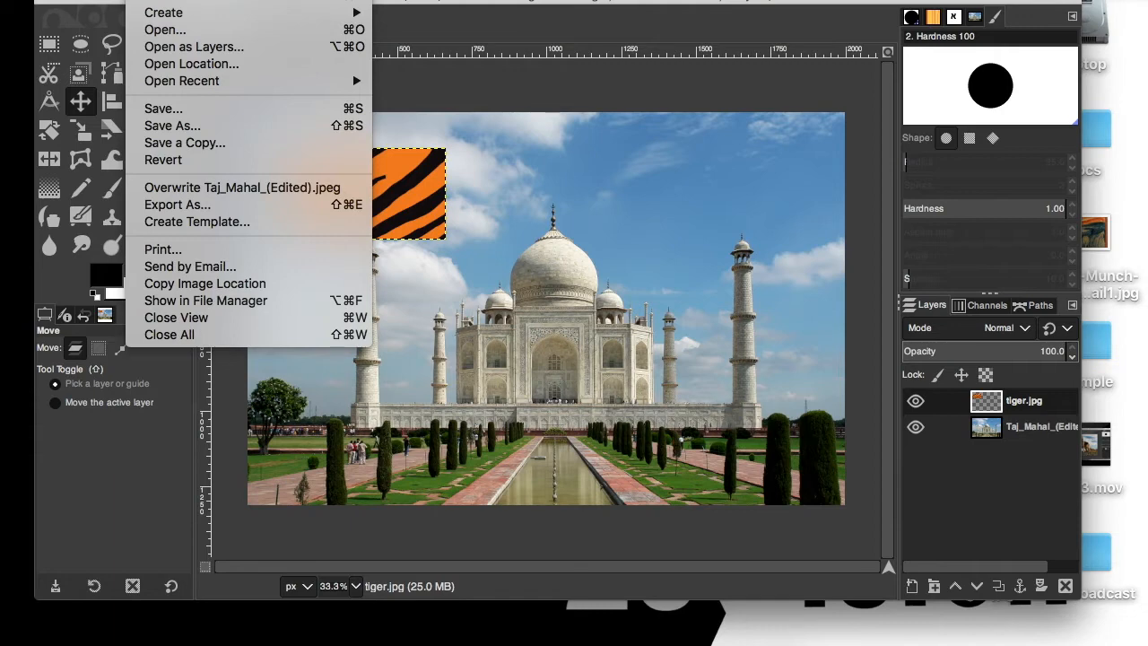
pyautogui.click(176, 52)
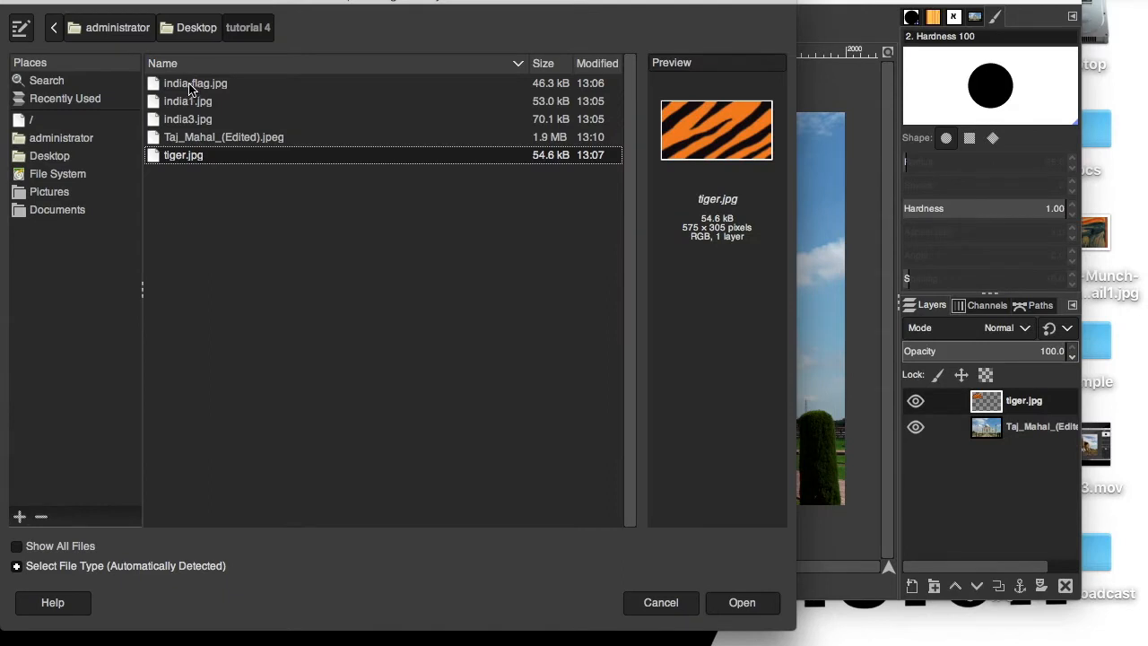
pyautogui.click(191, 85)
pyautogui.click(740, 604)
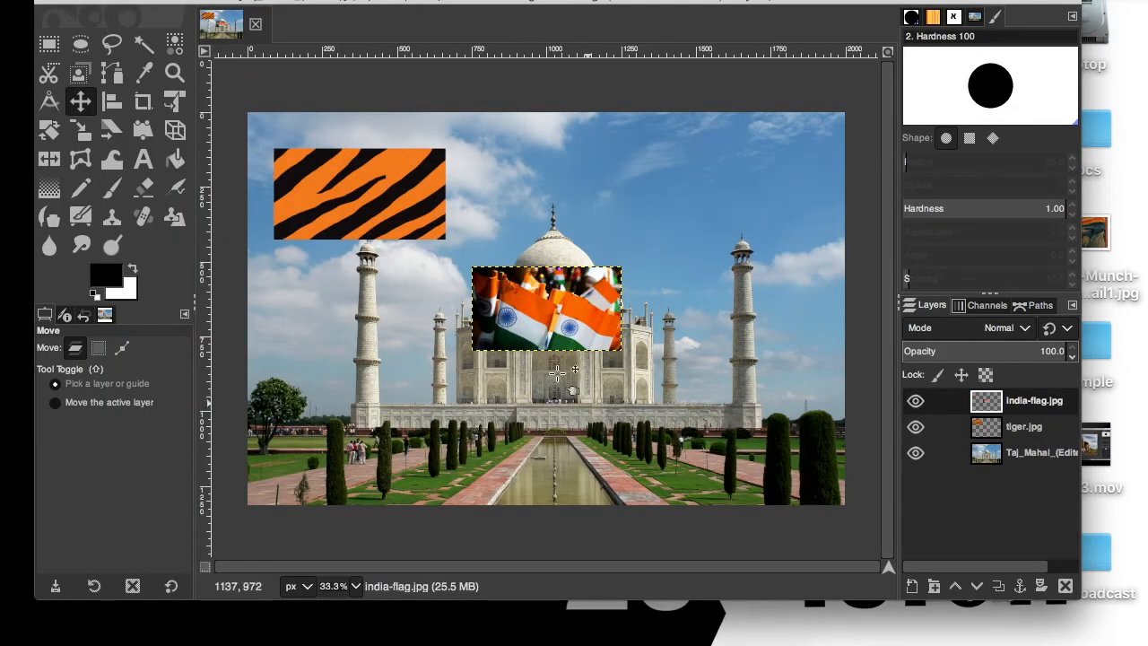
# Add india1.jpg and india3.jpg from the tutorial 4 folder as new layers over the Taj Mahal photo
pyautogui.click(141, 1)
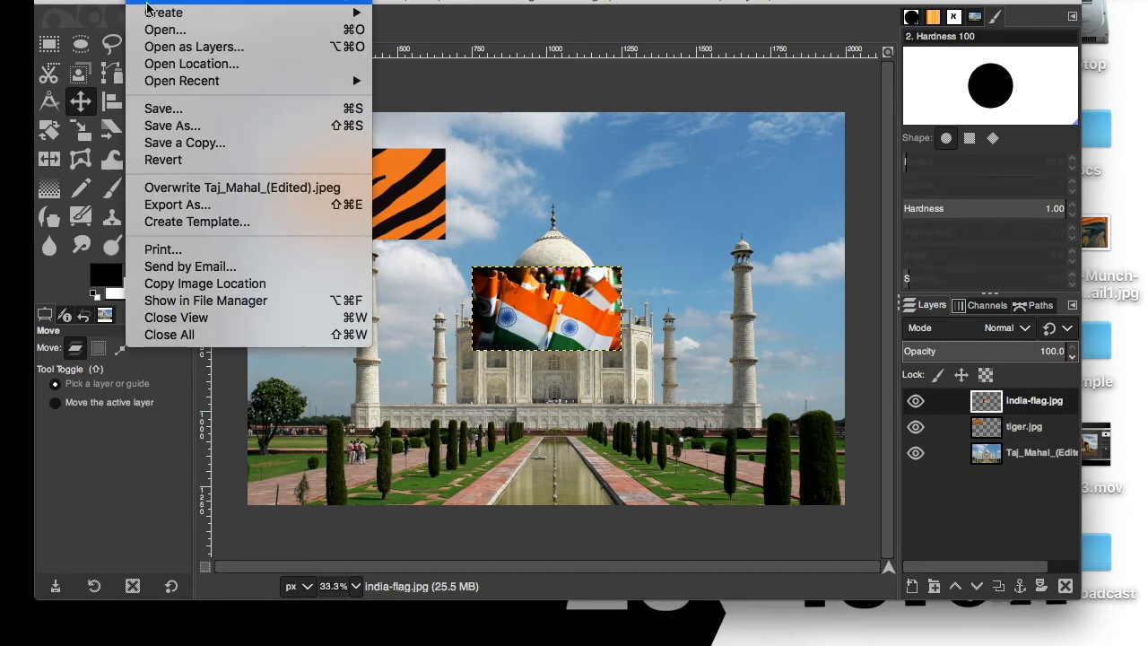
pyautogui.click(153, 48)
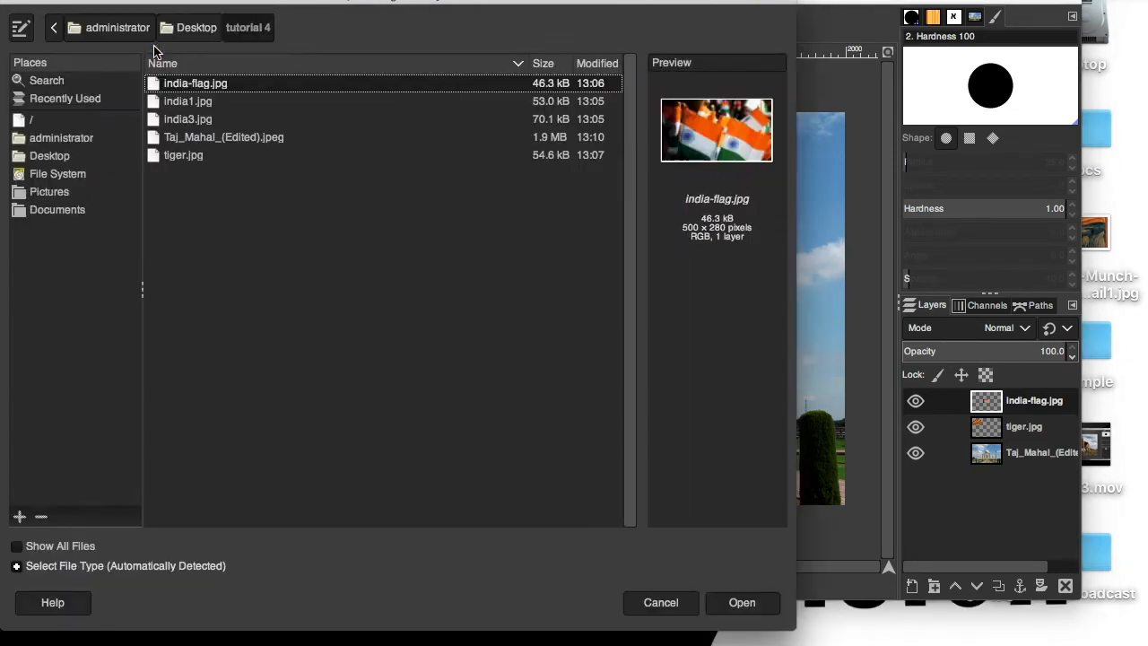
pyautogui.click(240, 104)
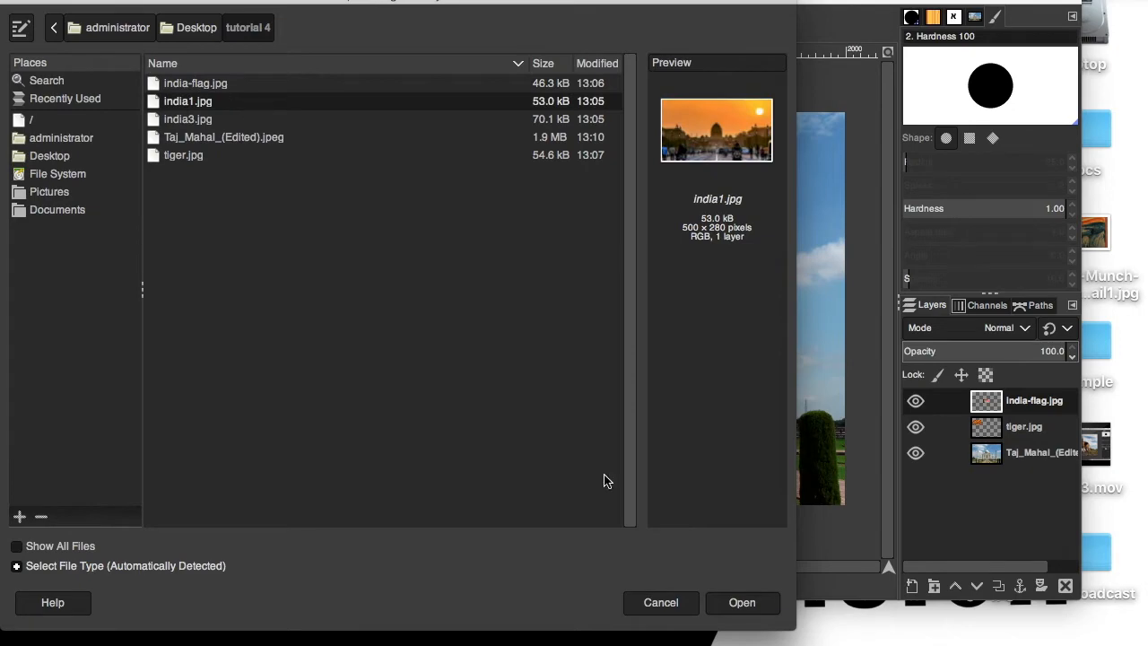
pyautogui.click(728, 600)
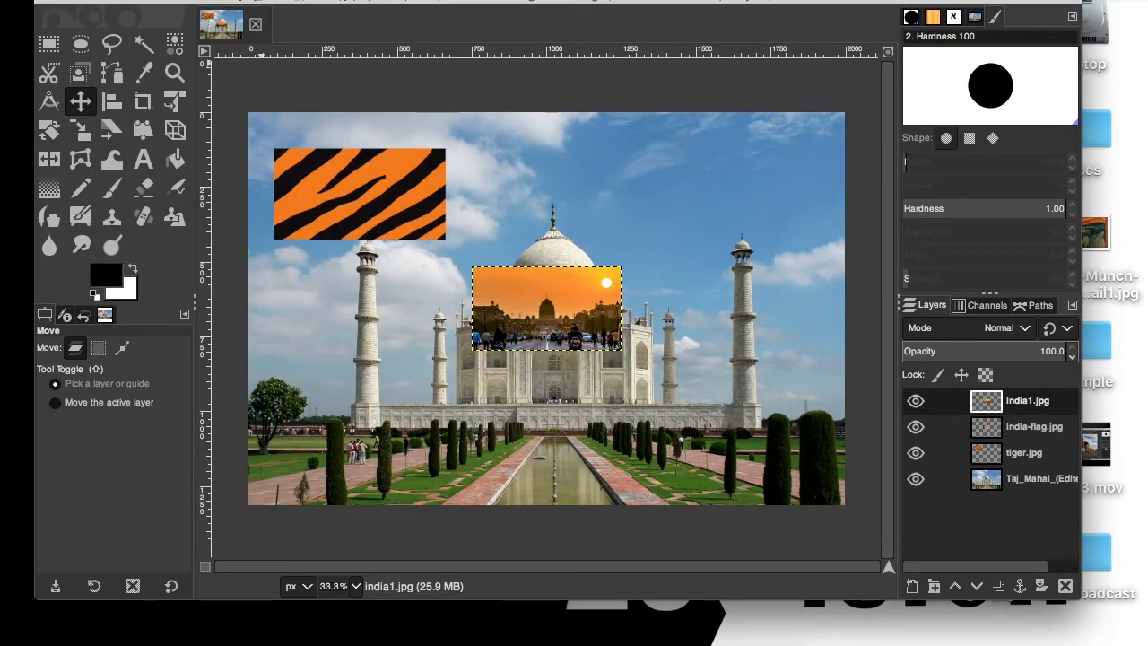
pyautogui.click(142, 1)
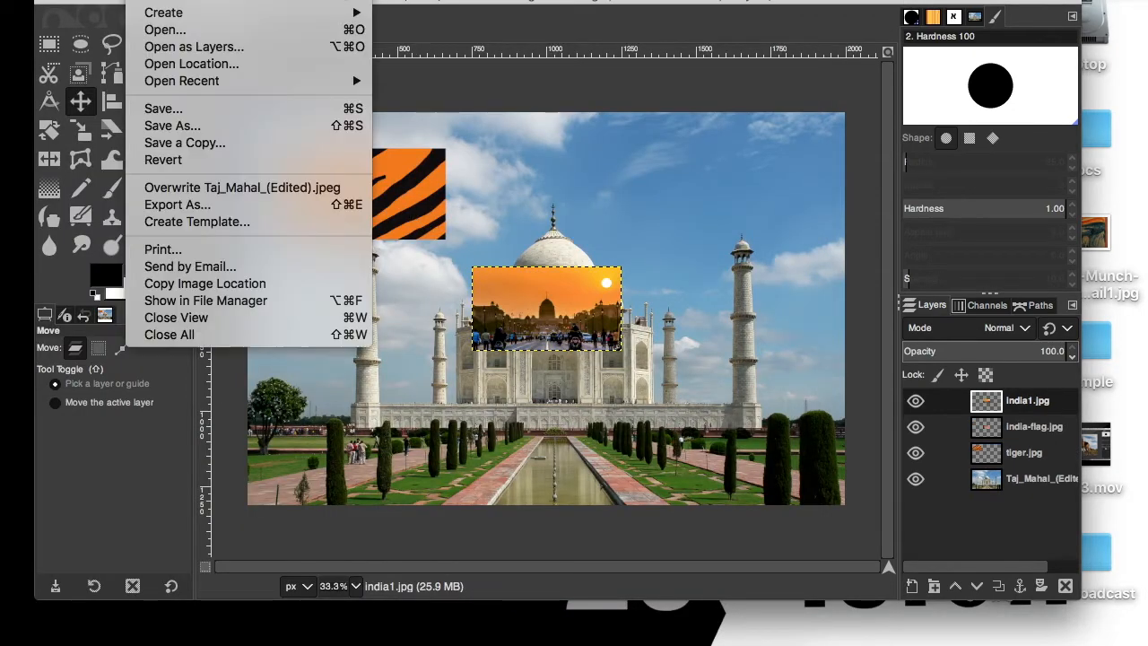
pyautogui.click(164, 48)
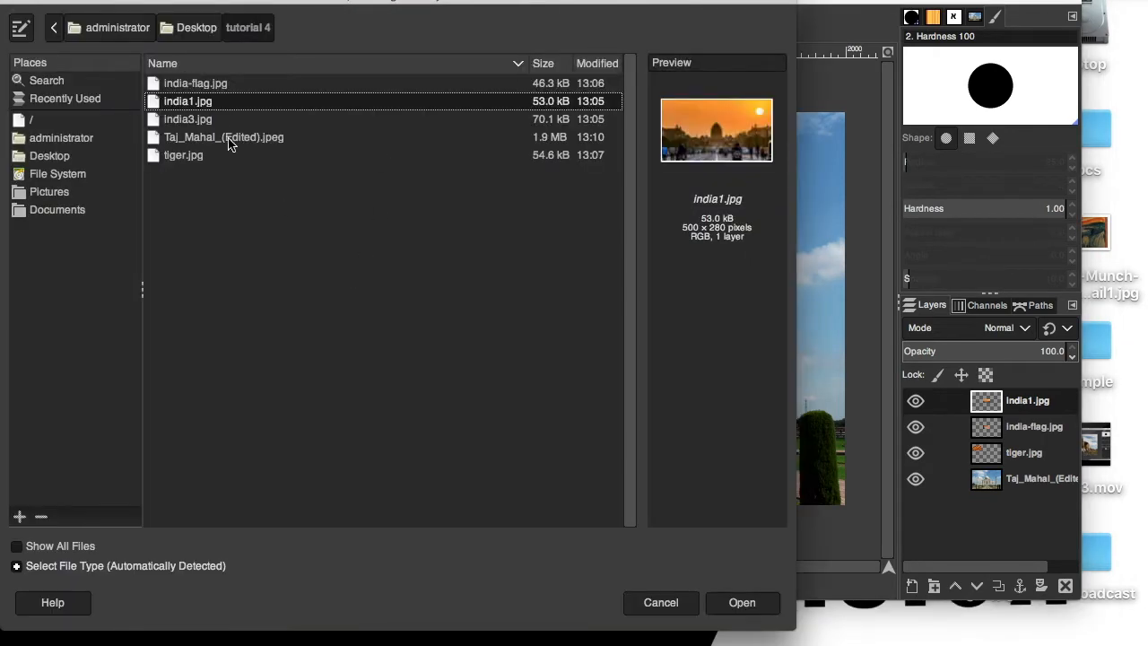
pyautogui.click(220, 119)
pyautogui.click(741, 602)
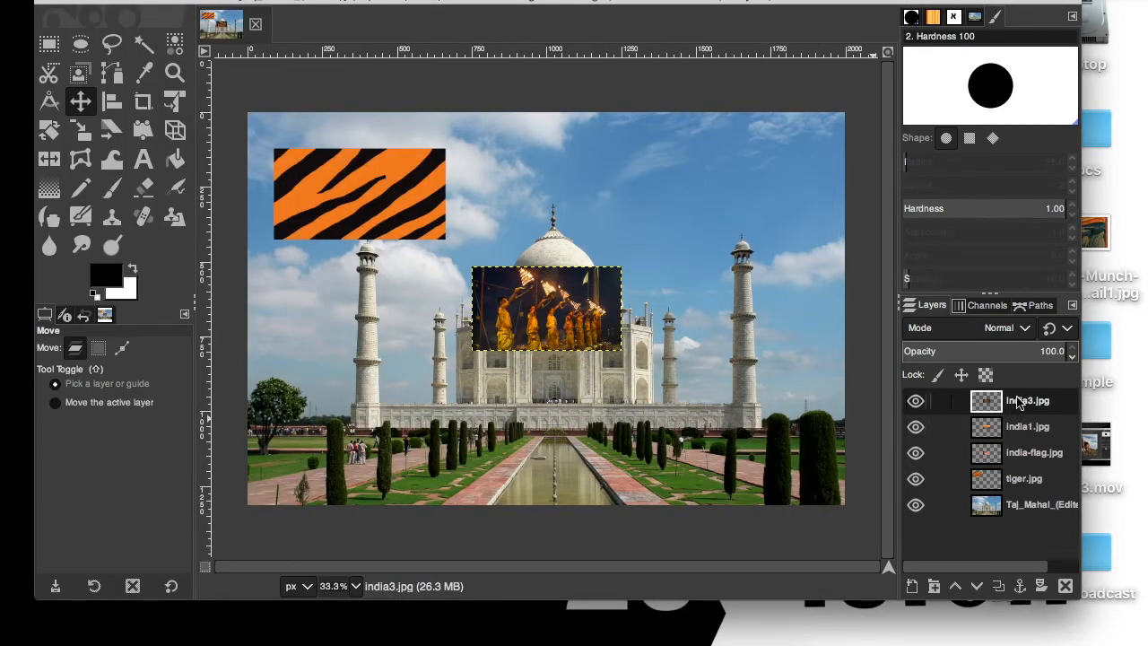
# Hide the india3.jpg and india1.jpg layers and move the flag picture onto the centre of the tiger pattern
pyautogui.click(914, 401)
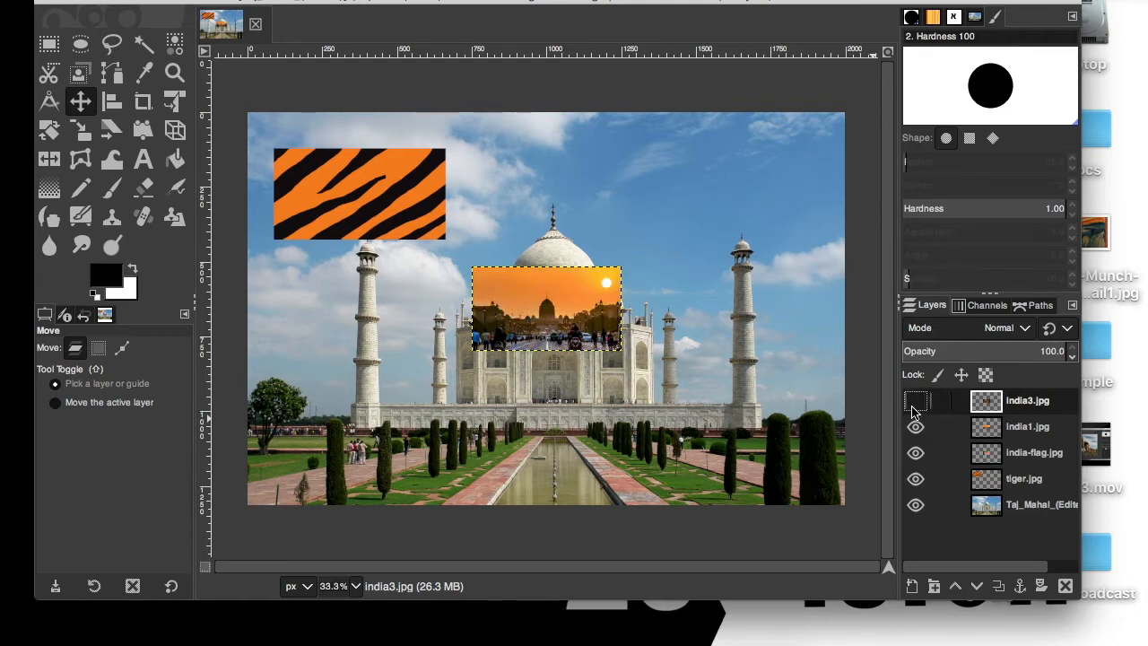
pyautogui.click(915, 428)
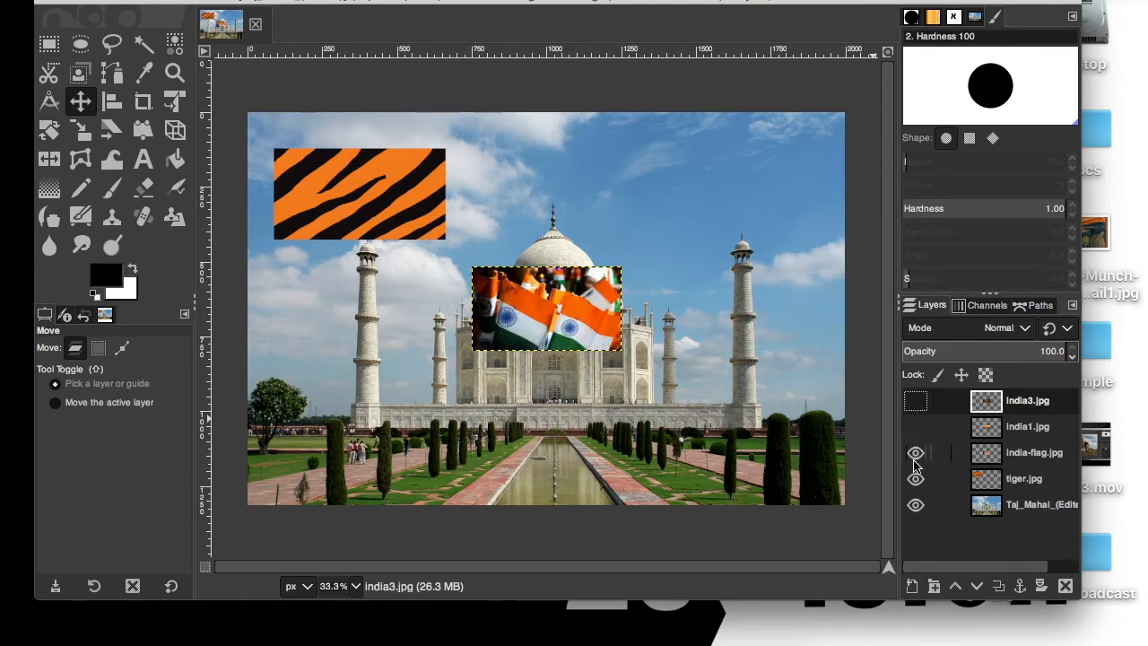
pyautogui.click(1040, 456)
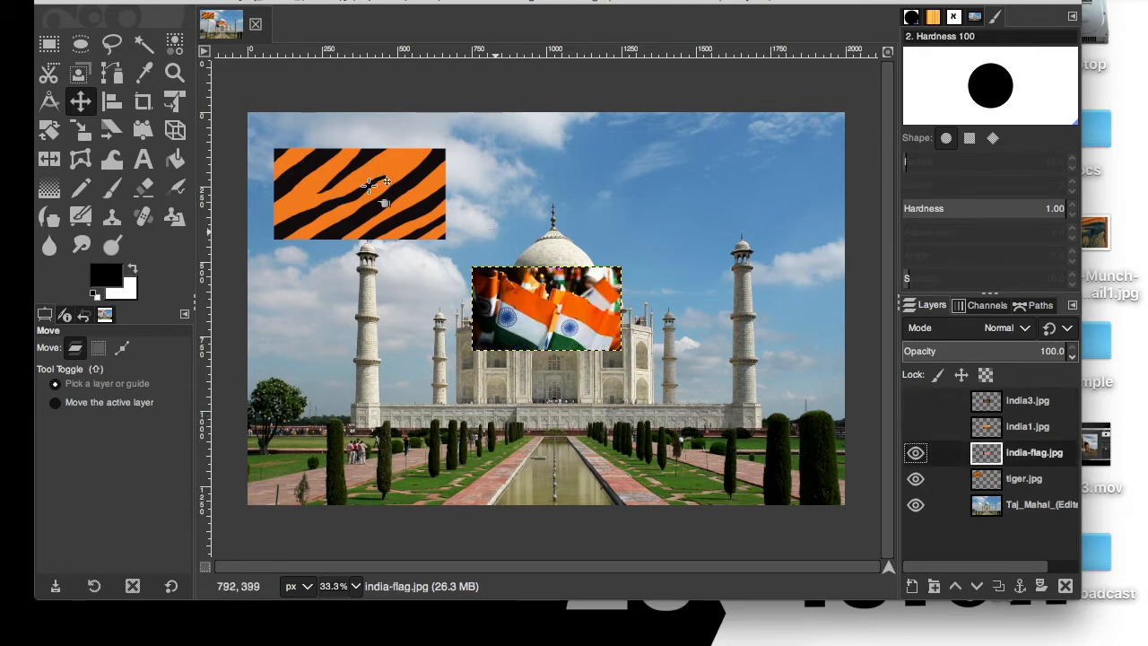
pyautogui.moveTo(527, 309); pyautogui.dragTo(357, 209)
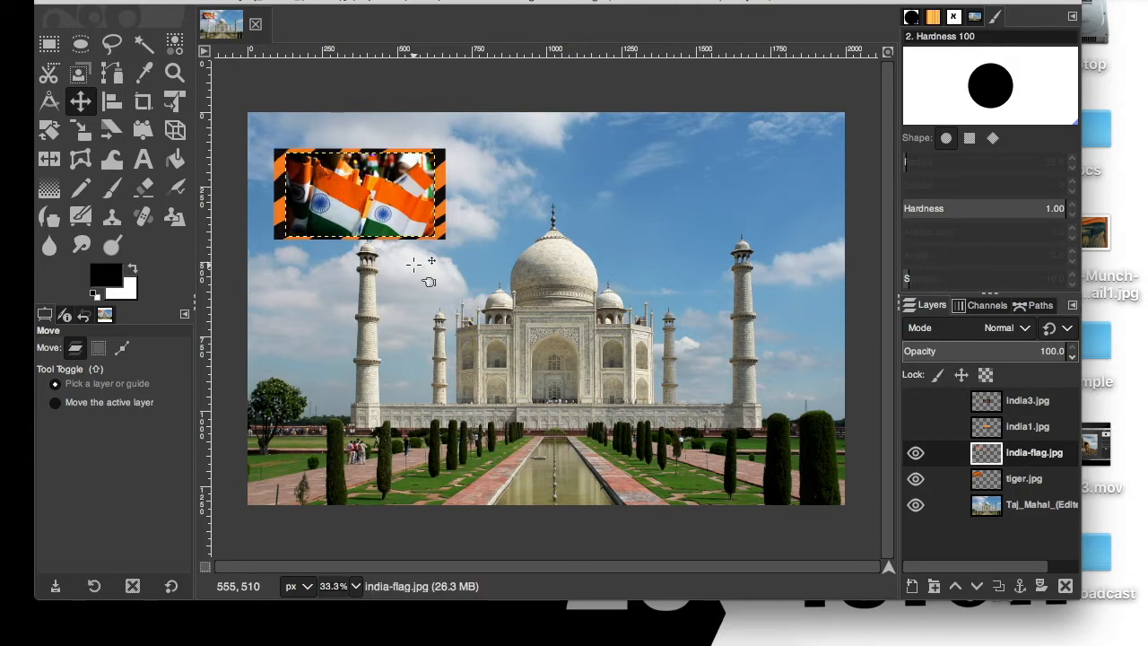
# Scale the tiger.jpg layer to 584 × 397 px and position it as an even frame around the flag picture
pyautogui.click(1020, 482)
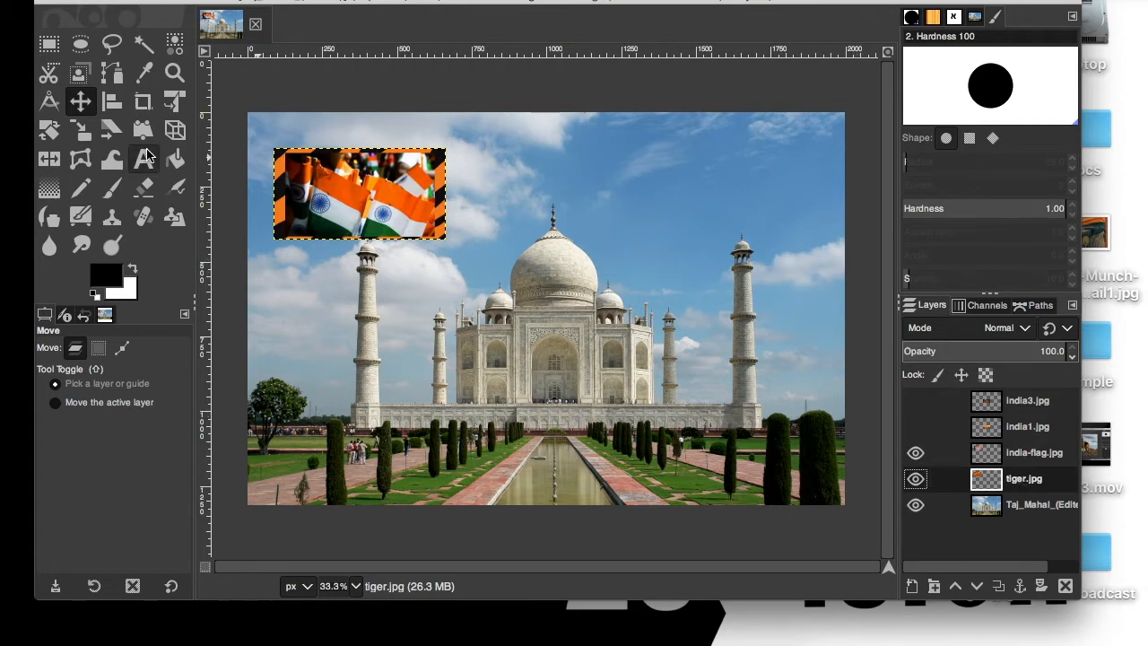
pyautogui.click(88, 135)
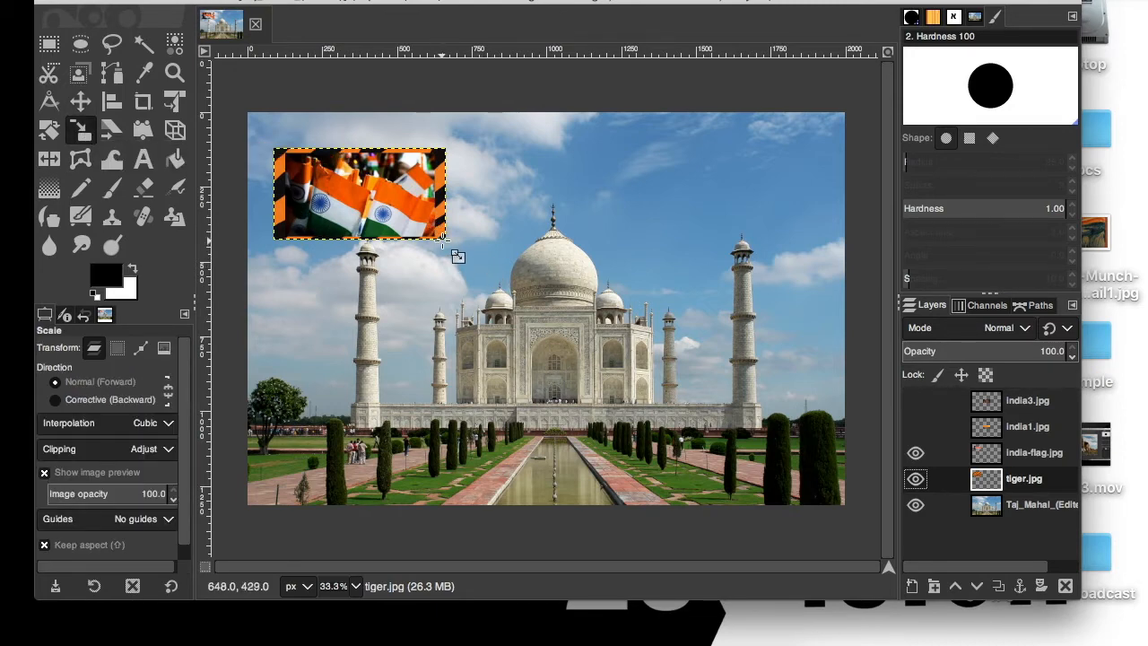
pyautogui.moveTo(458, 257); pyautogui.dragTo(420, 249)
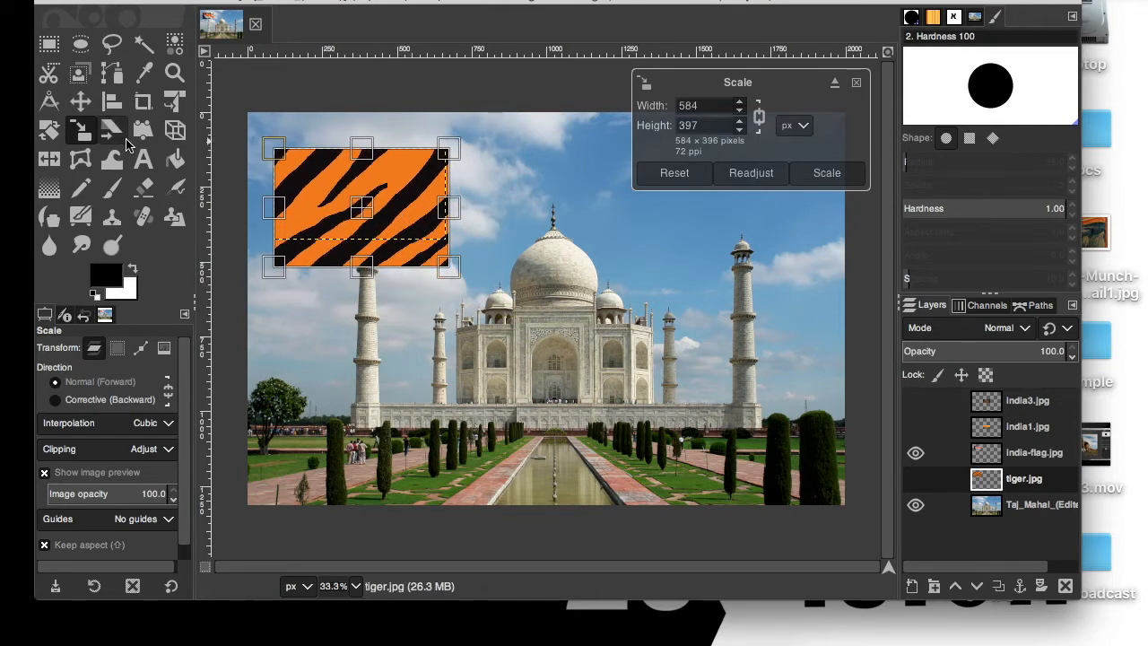
pyautogui.click(80, 101)
pyautogui.moveTo(379, 249); pyautogui.dragTo(386, 237)
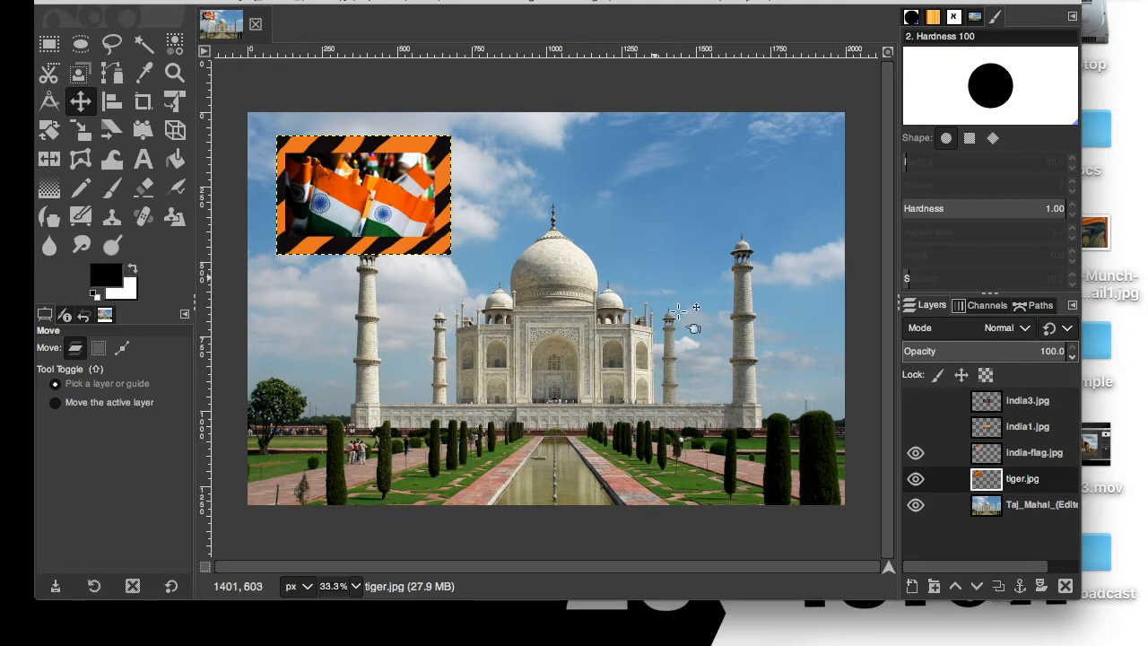
# Examine the tiger.jpg and india-flag.jpg layers by selecting each one and switching its visibility off and on
pyautogui.click(1031, 456)
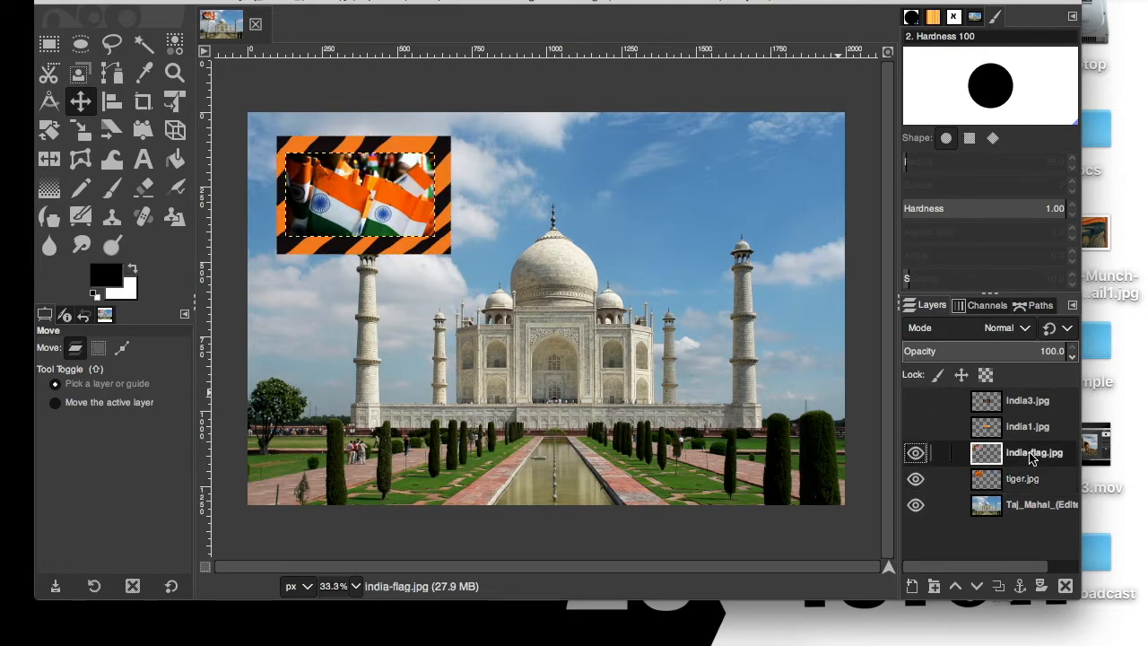
pyautogui.click(1028, 483)
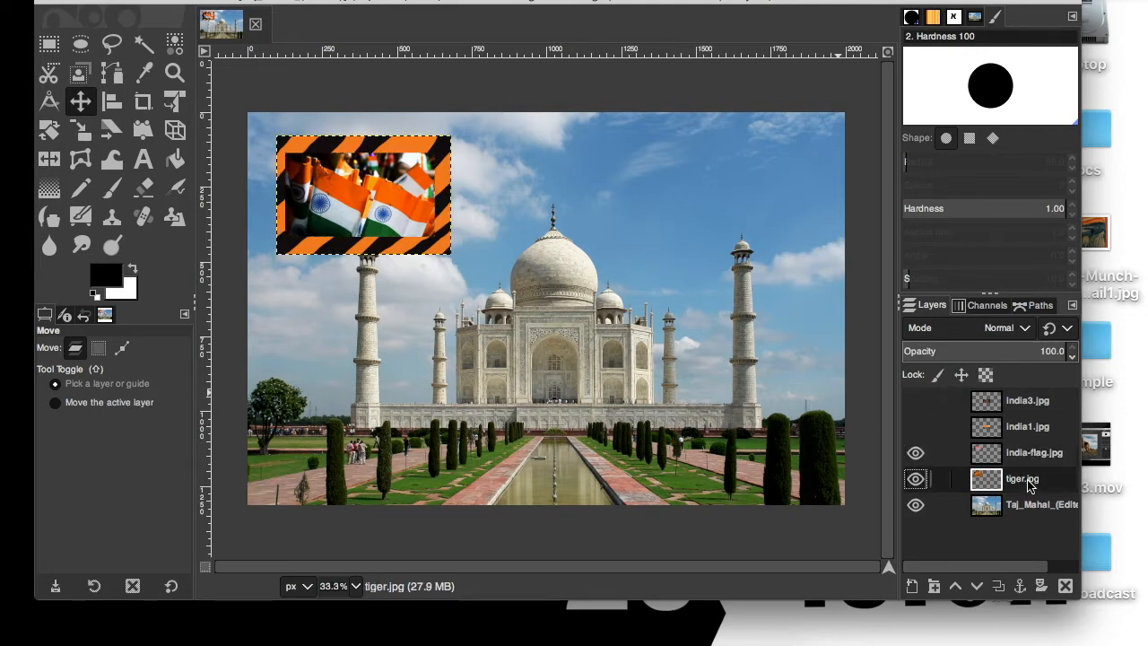
pyautogui.click(1073, 306)
pyautogui.moveTo(1036, 319)
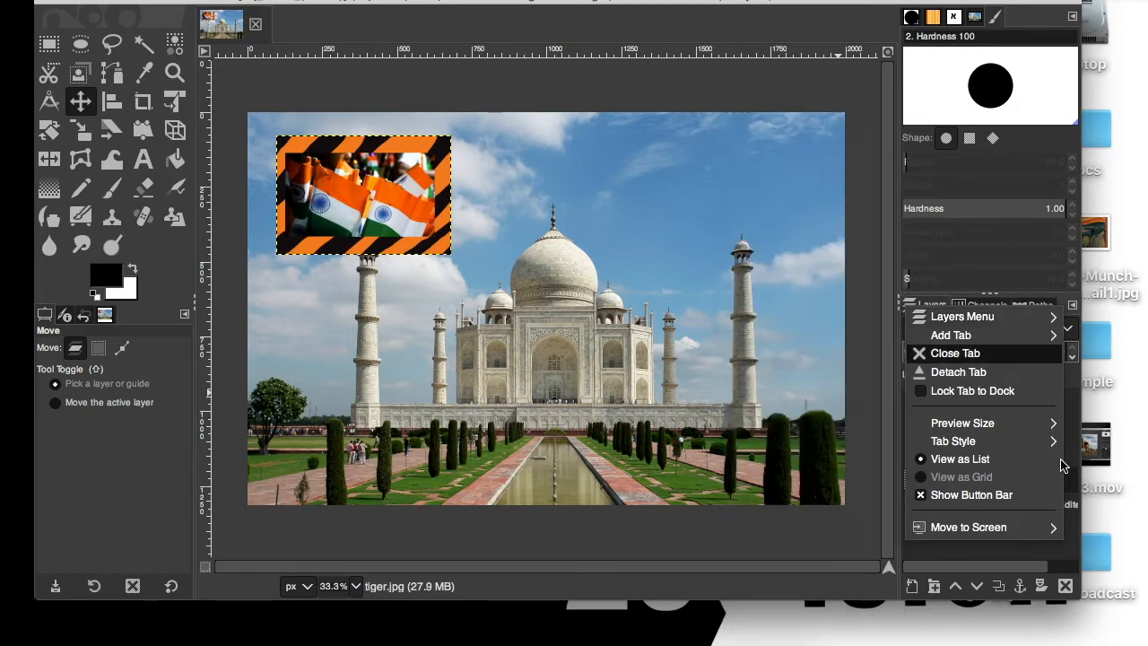
pyautogui.click(998, 591)
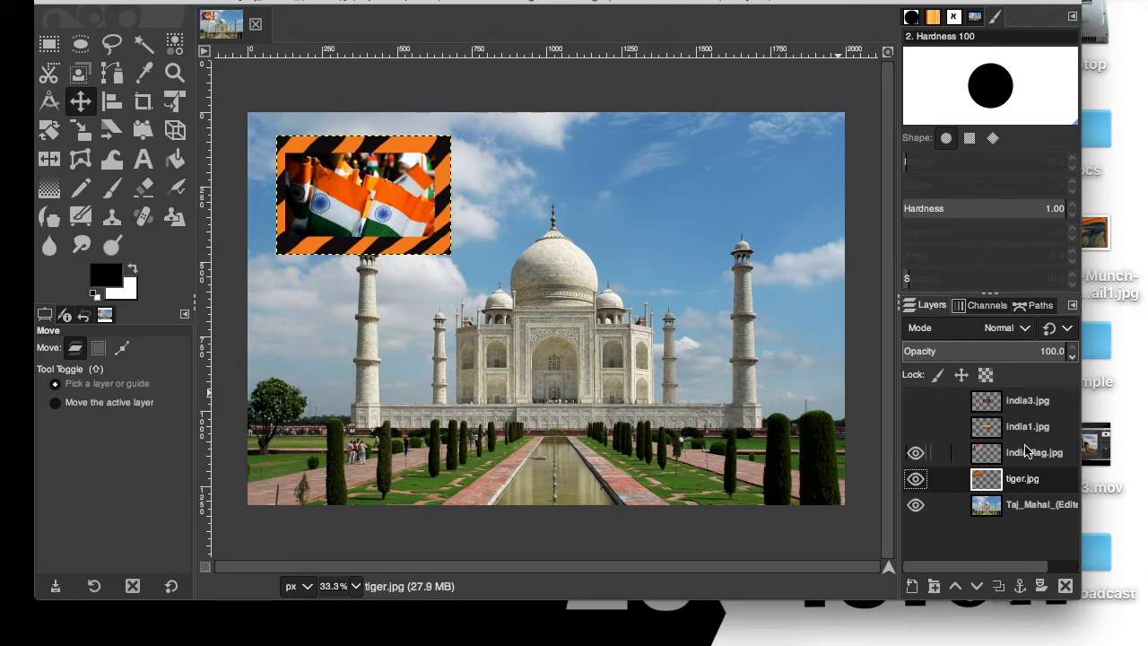
pyautogui.click(914, 481)
pyautogui.click(915, 481)
pyautogui.click(1020, 455)
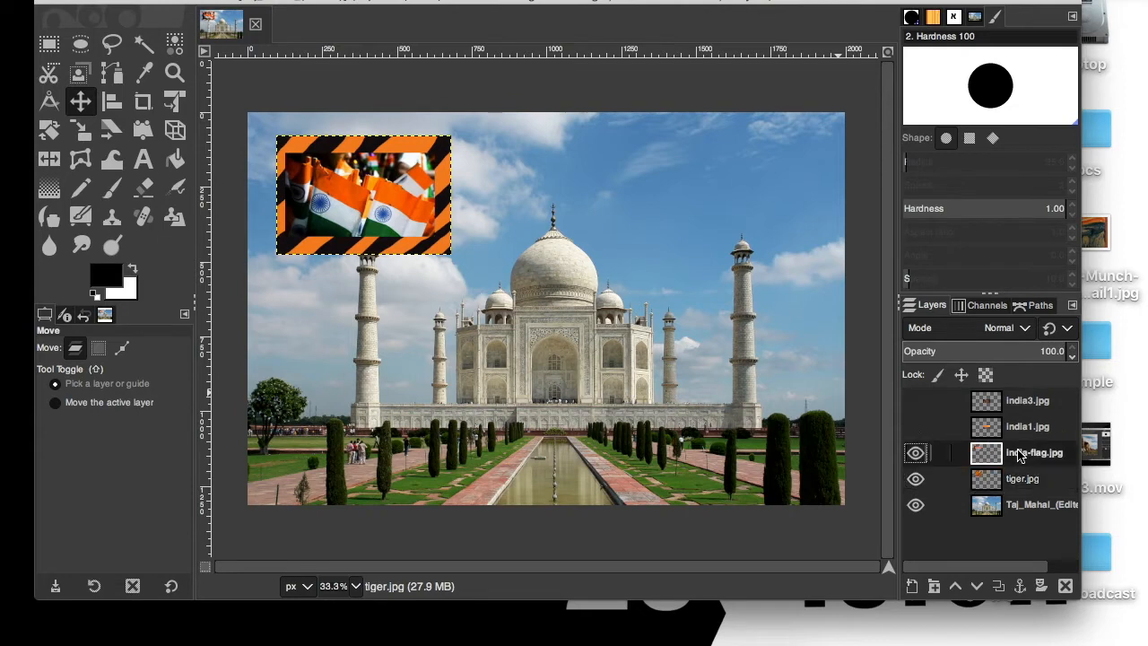
pyautogui.click(915, 454)
pyautogui.click(916, 455)
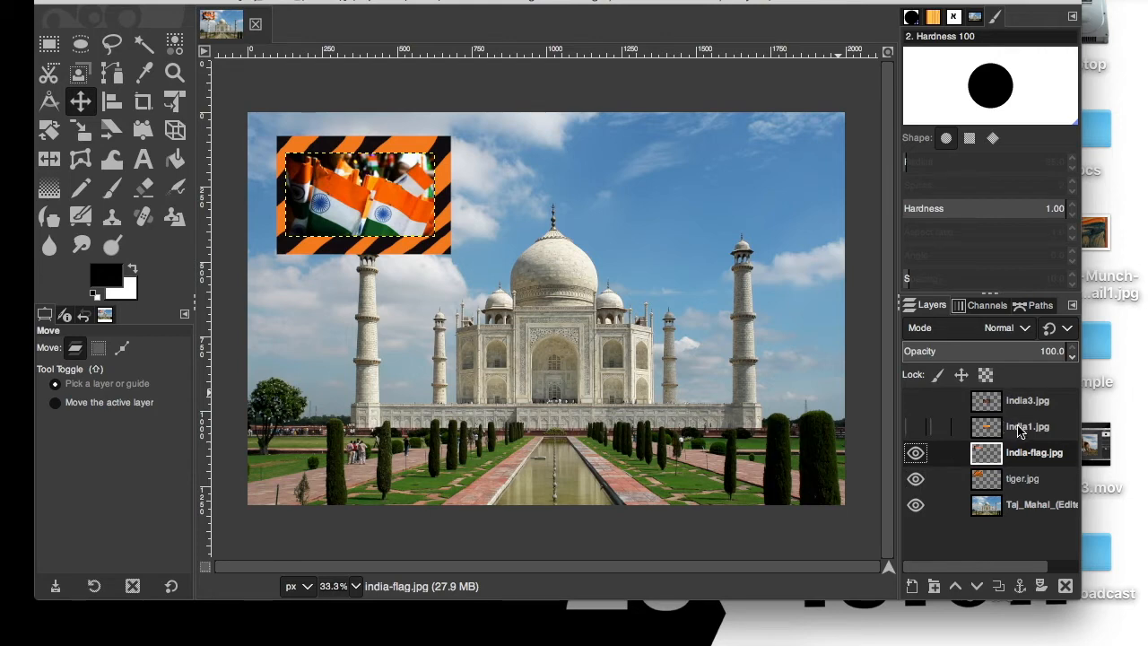
# Duplicate the tiger.jpg layer twice
pyautogui.click(1014, 481)
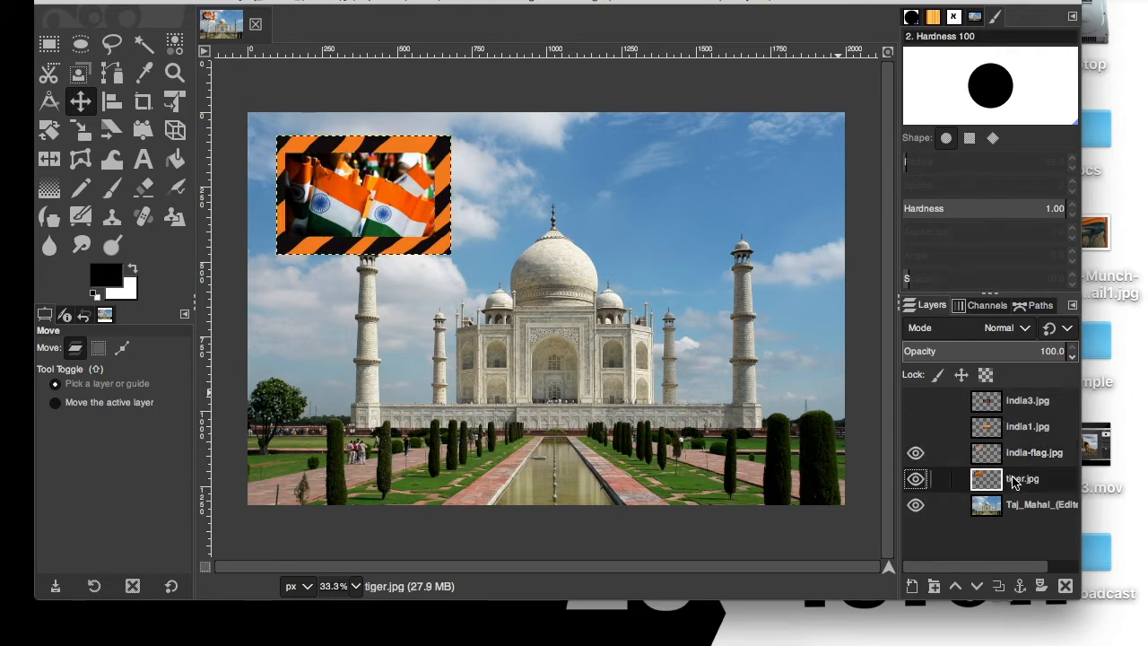
pyautogui.click(998, 588)
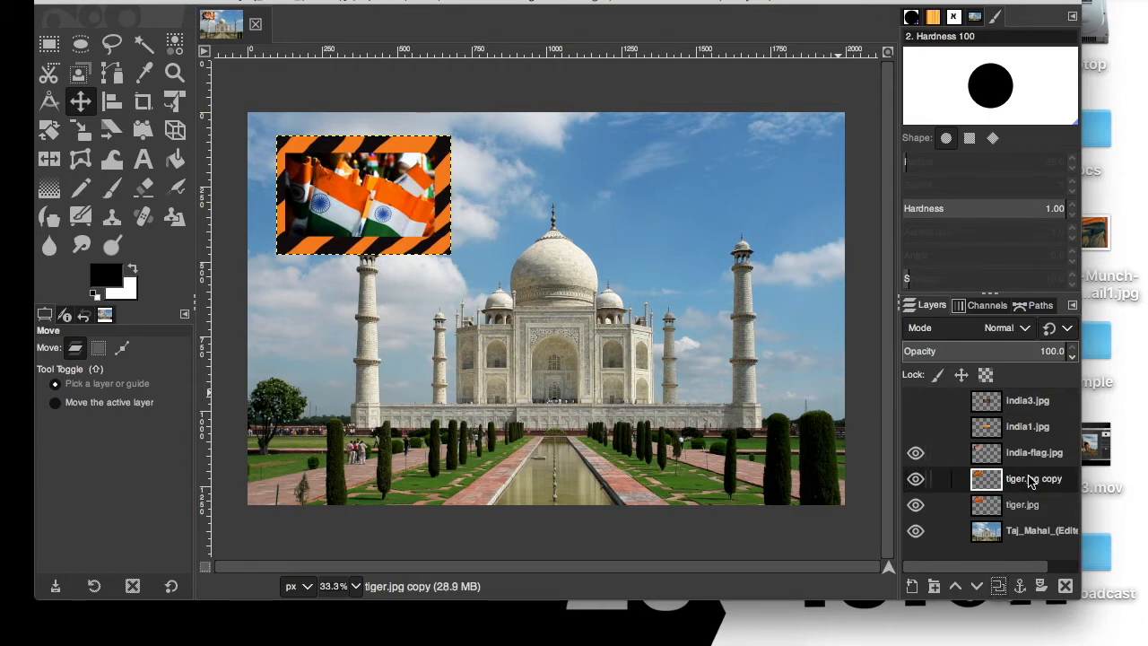
pyautogui.click(999, 588)
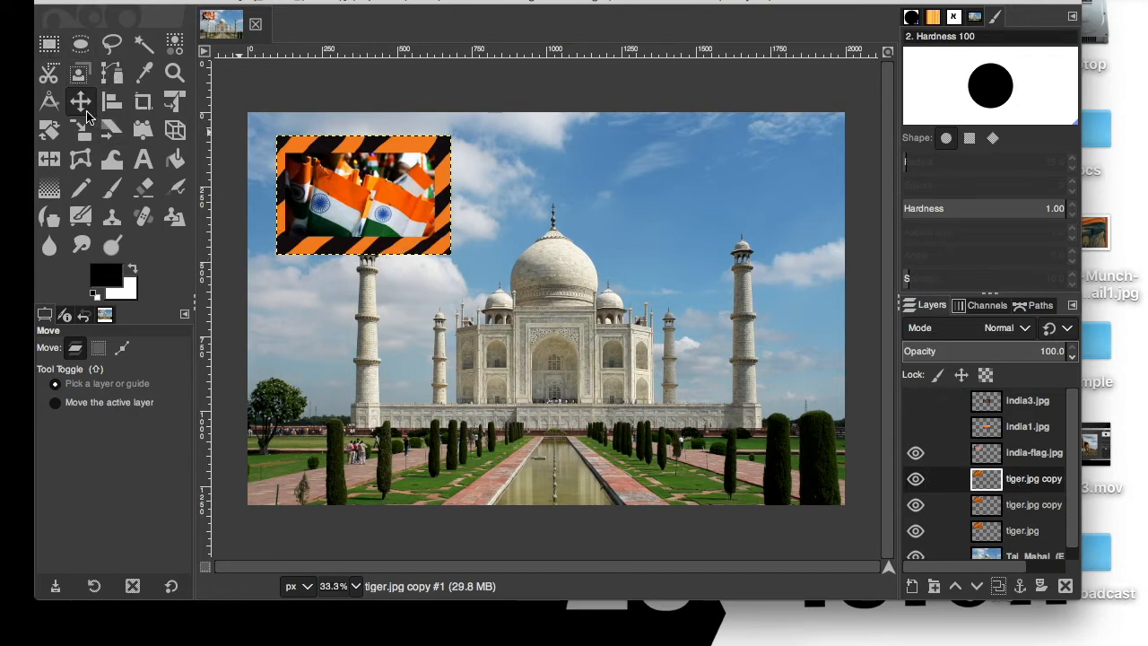
# Move one tiger copy to the photo's lower left and the flag picture to the right, beside the main dome
pyautogui.moveTo(320, 238); pyautogui.dragTo(313, 478)
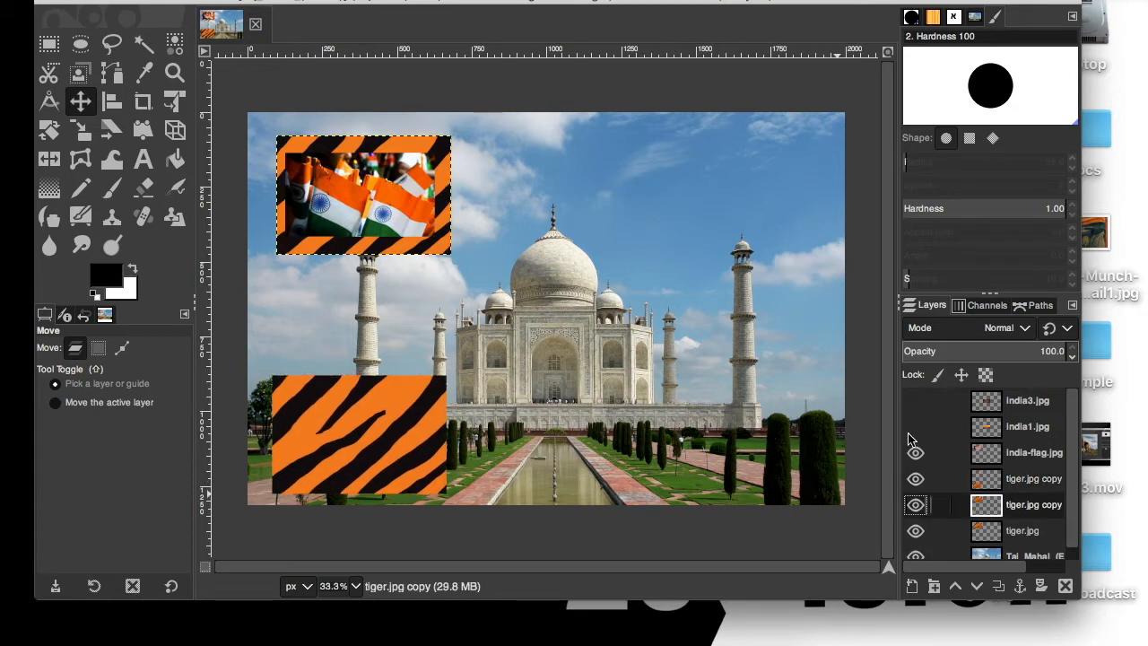
pyautogui.moveTo(368, 190); pyautogui.dragTo(422, 287)
pyautogui.moveTo(657, 232); pyautogui.dragTo(660, 235)
# Move another tiger copy down between the upper and lower tiger panels on the photo's left side
pyautogui.click(1031, 504)
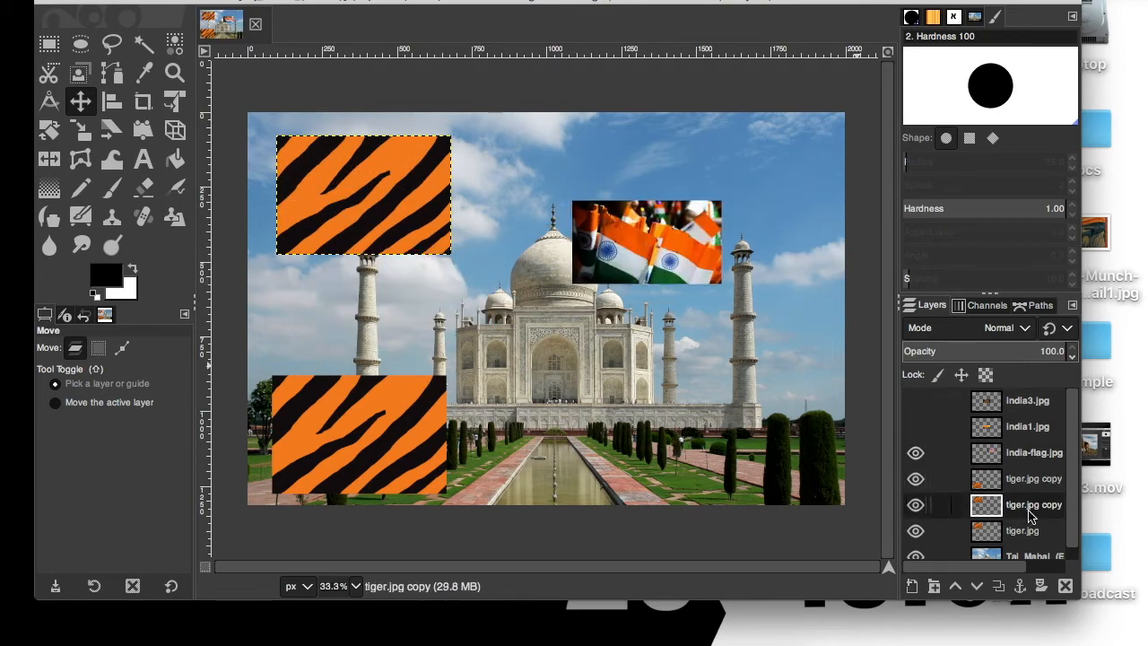
pyautogui.click(1029, 533)
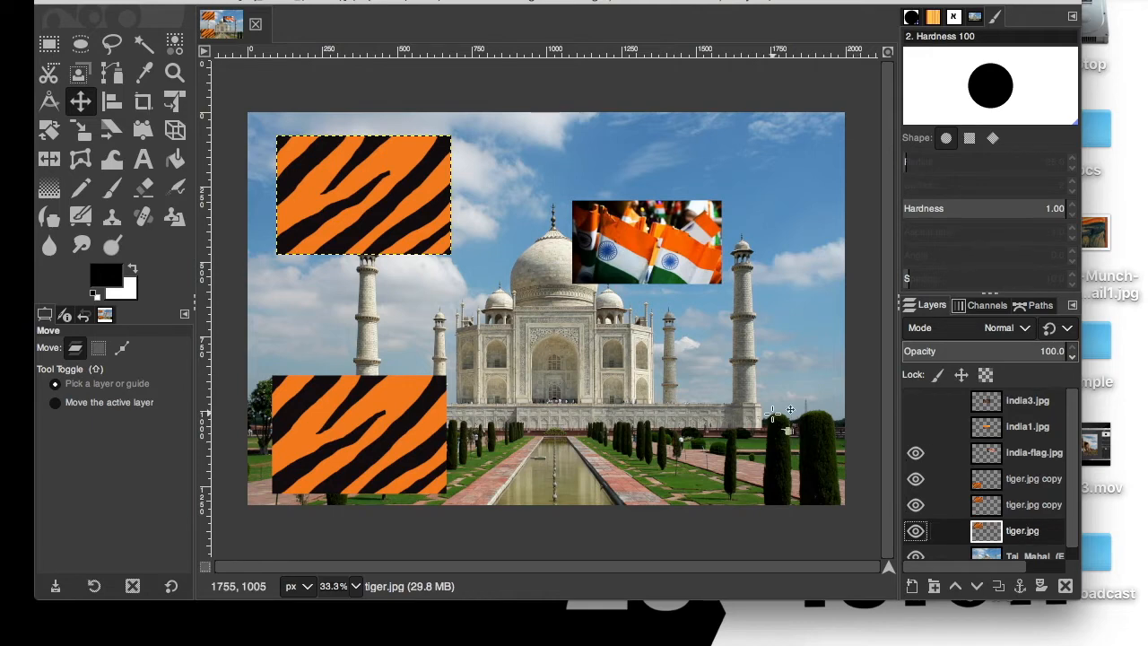
pyautogui.moveTo(357, 209); pyautogui.dragTo(352, 315)
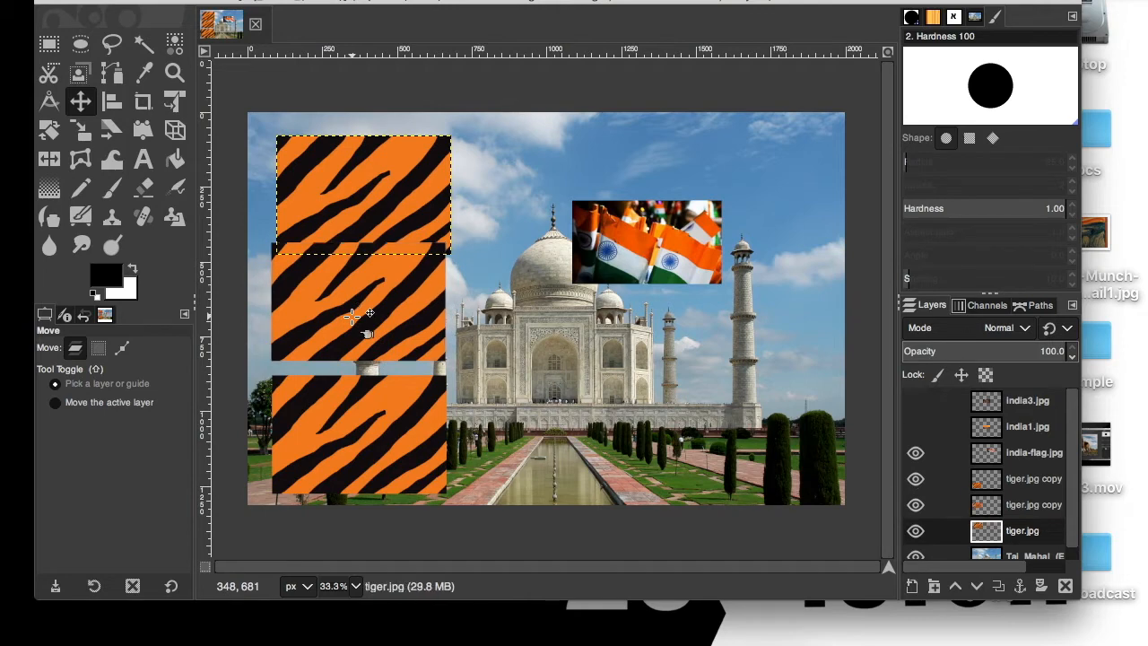
# Move the upper tiger panel up near the photo's top edge and lower the middle panel slightly to separate the three
pyautogui.click(1031, 504)
pyautogui.click(385, 196)
pyautogui.moveTo(386, 195); pyautogui.dragTo(383, 176)
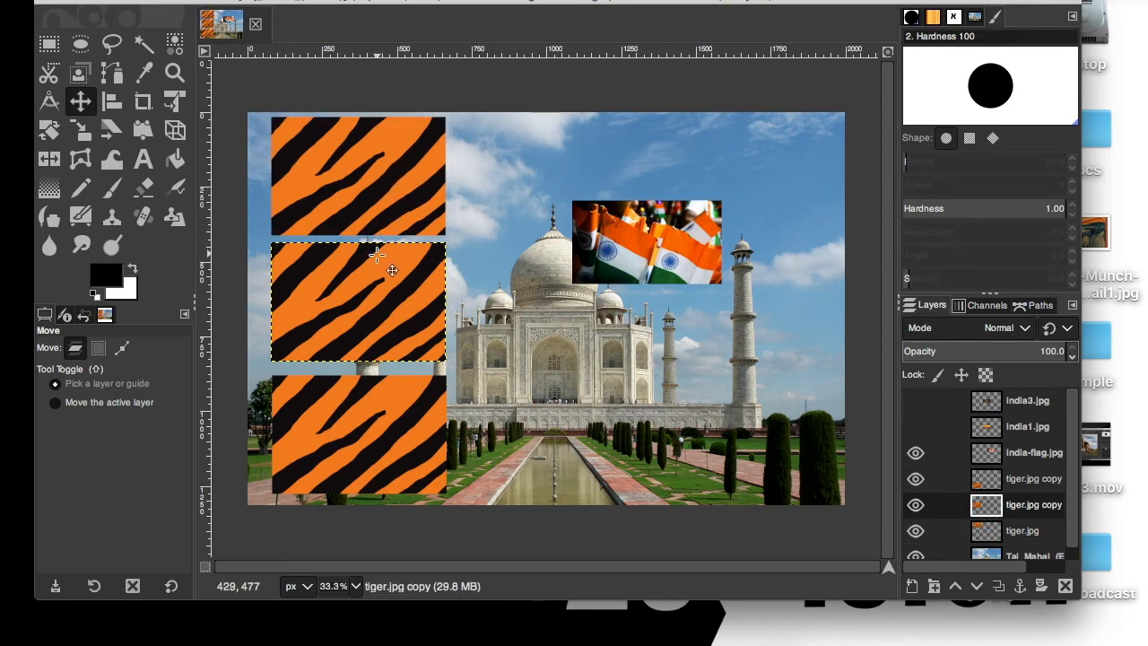
pyautogui.click(1019, 504)
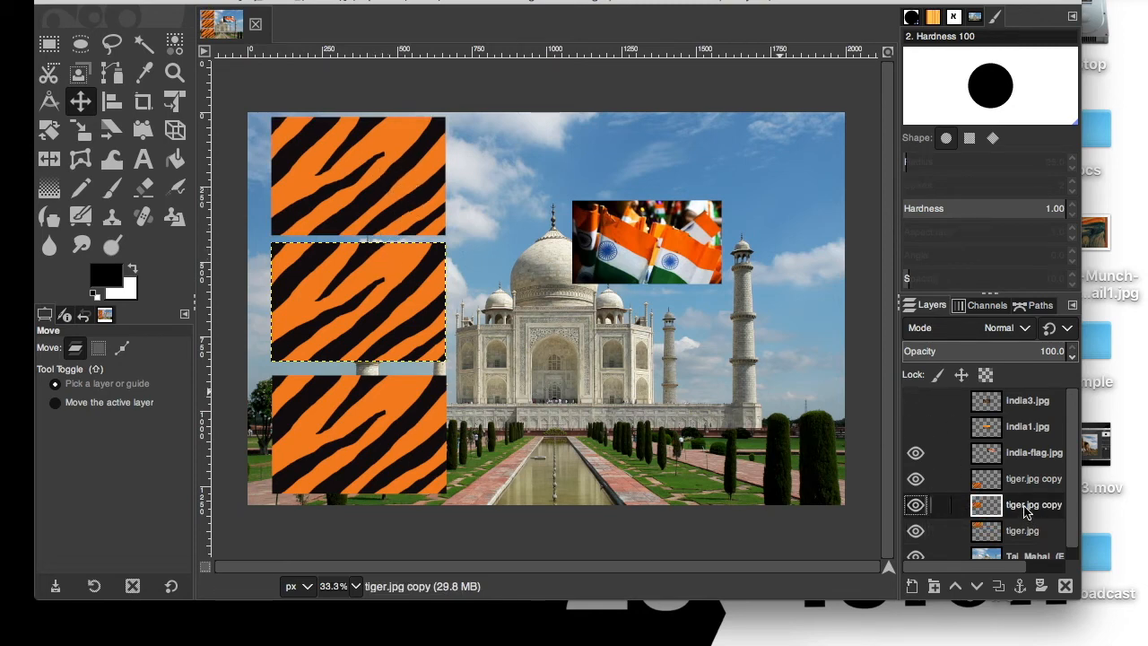
pyautogui.moveTo(359, 277); pyautogui.dragTo(361, 285)
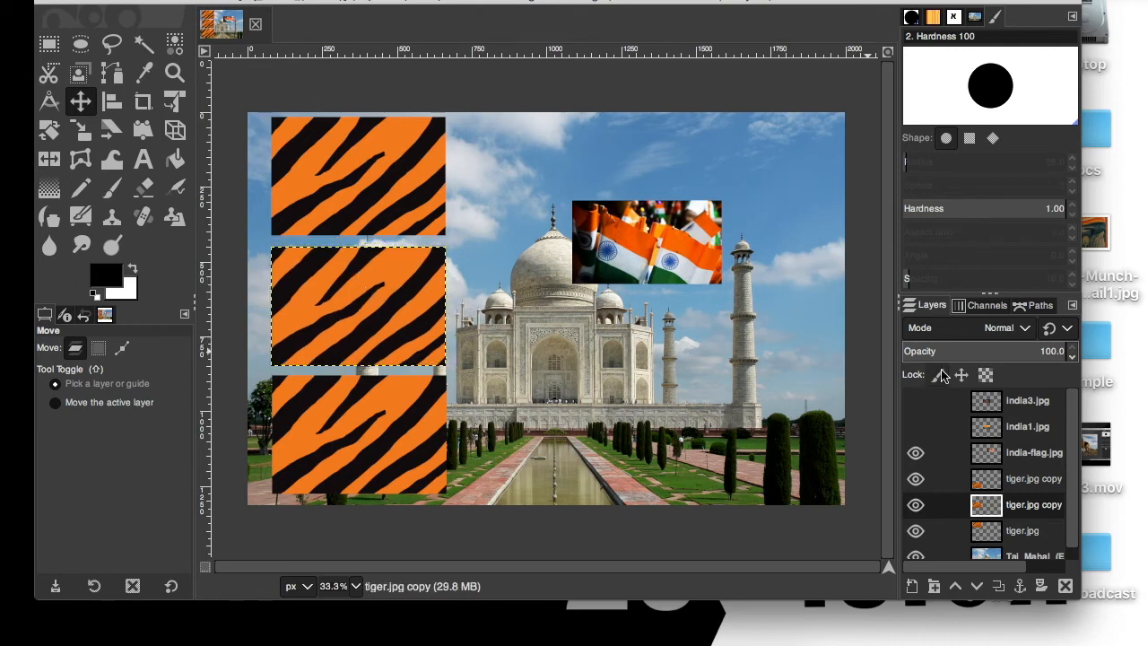
# Show the india1.jpg and india3.jpg layers and move the india3.jpg picture onto the upper tiger panel
pyautogui.click(914, 430)
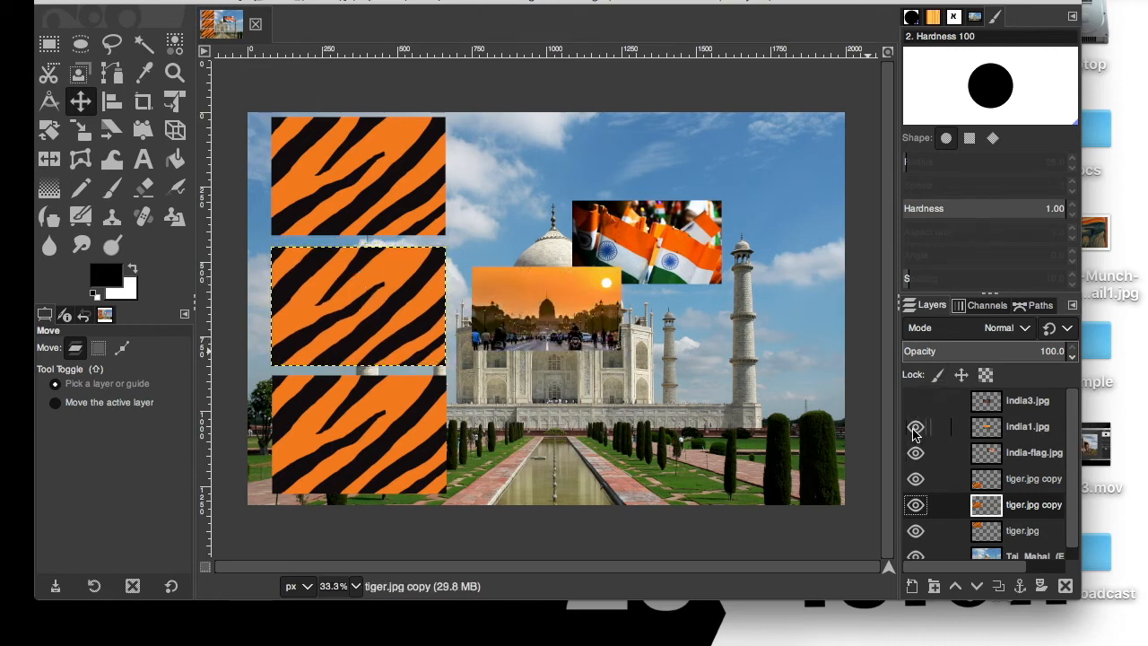
pyautogui.click(914, 400)
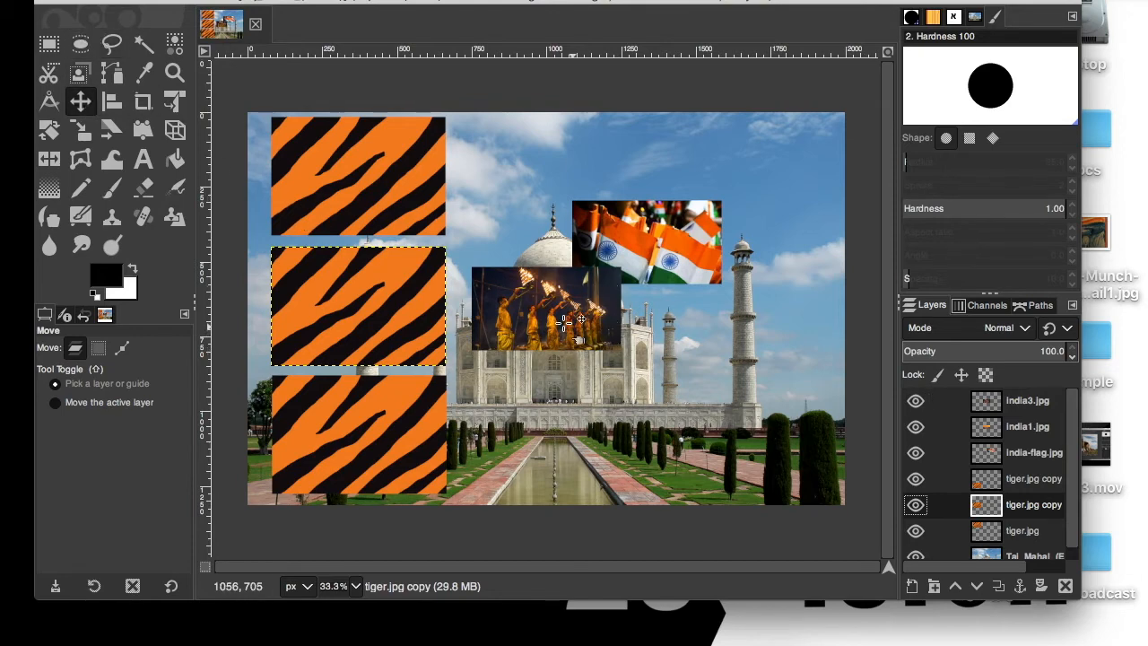
pyautogui.moveTo(565, 318); pyautogui.dragTo(375, 189)
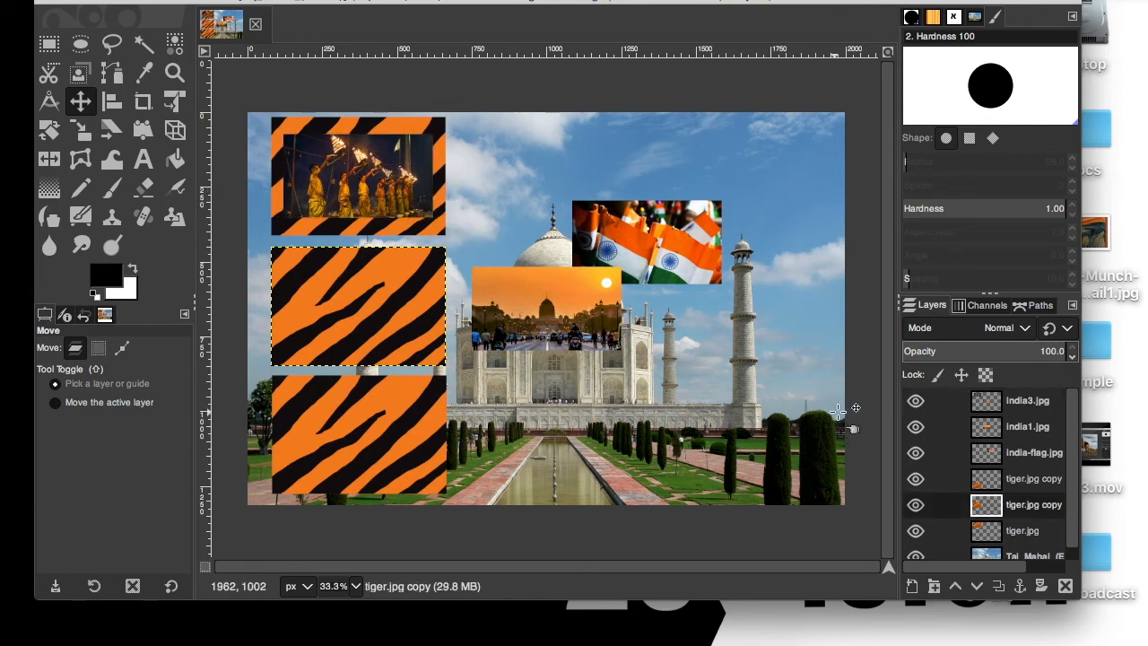
# Move the india1.jpg picture onto the middle tiger panel and the india-flag.jpg picture onto the lower one
pyautogui.click(1028, 428)
pyautogui.moveTo(536, 306); pyautogui.dragTo(345, 296)
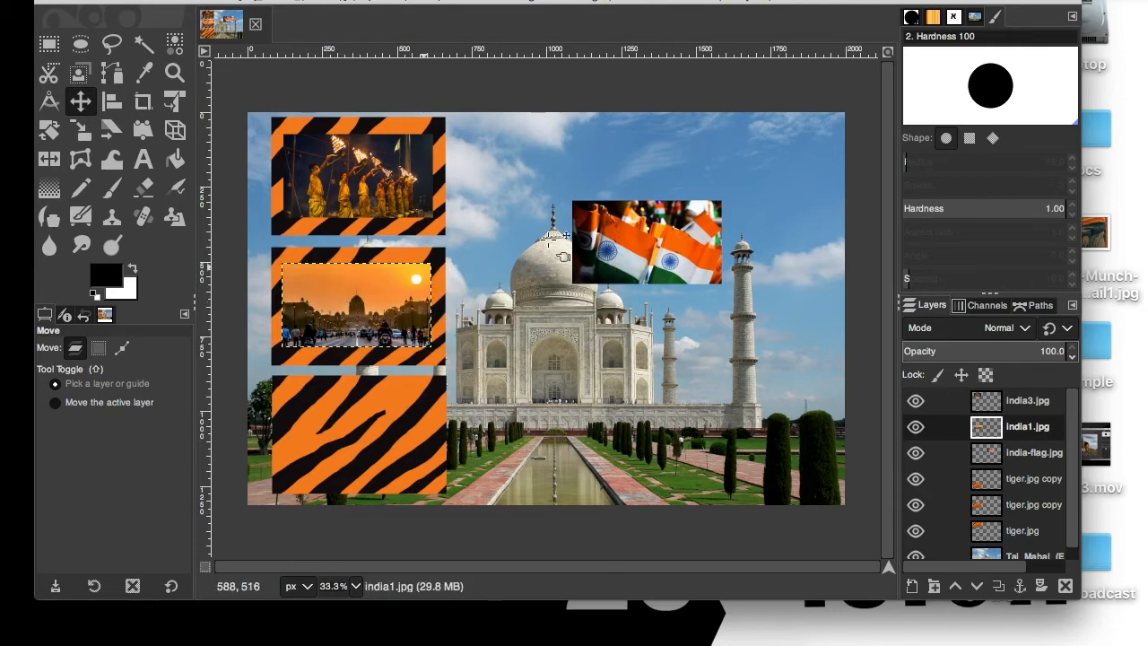
pyautogui.click(1038, 453)
pyautogui.moveTo(620, 274); pyautogui.dragTo(359, 455)
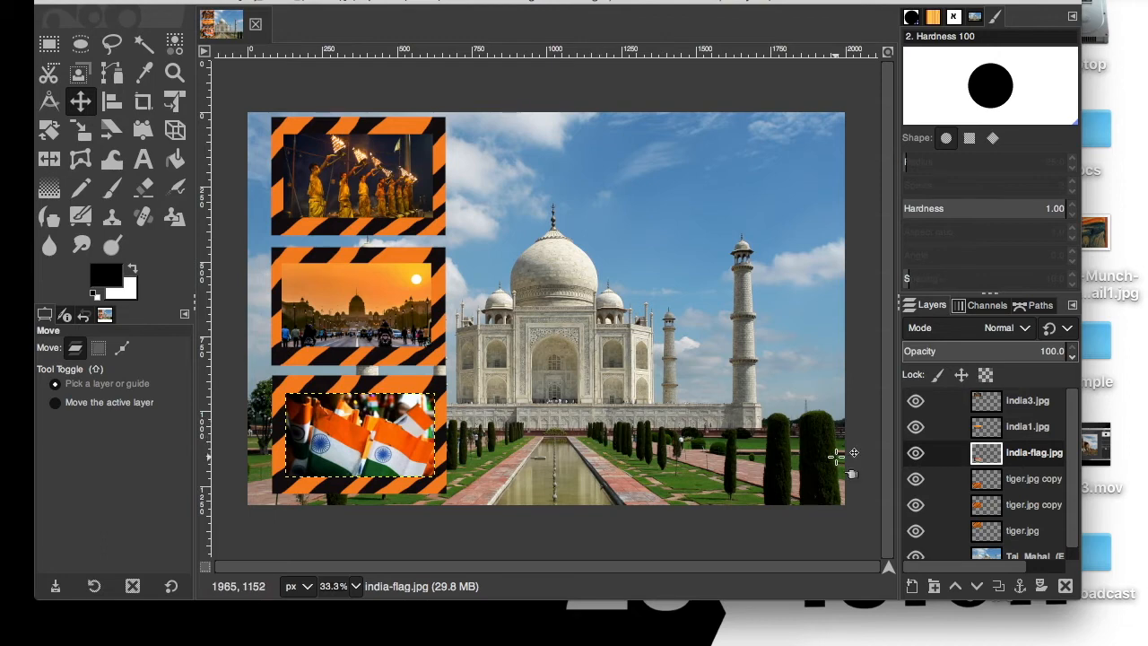
# Set up a Drop Shadow filter on the upper panel's tiger.jpg layer with an opacity of 0.700
pyautogui.click(1031, 479)
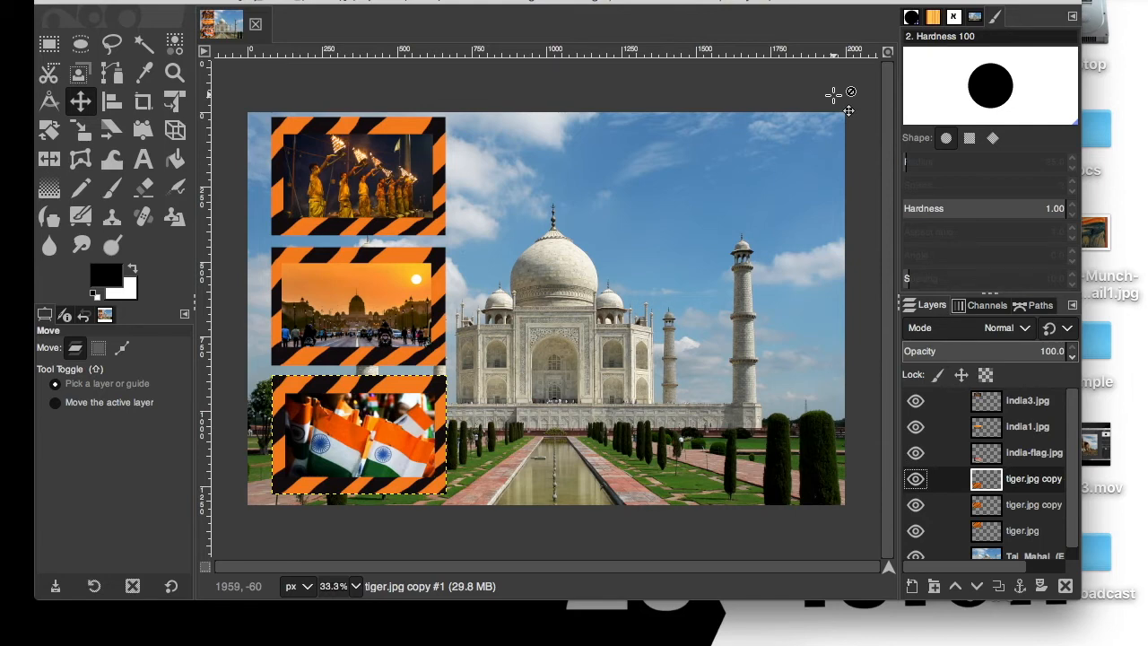
pyautogui.click(1031, 530)
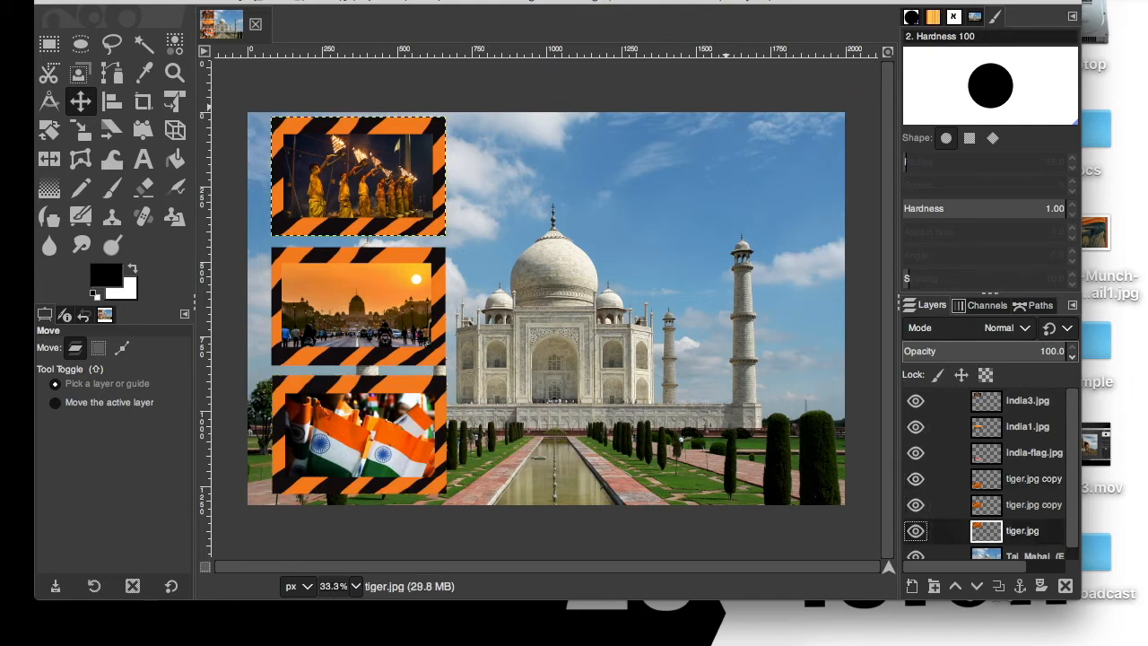
pyautogui.click(522, 0)
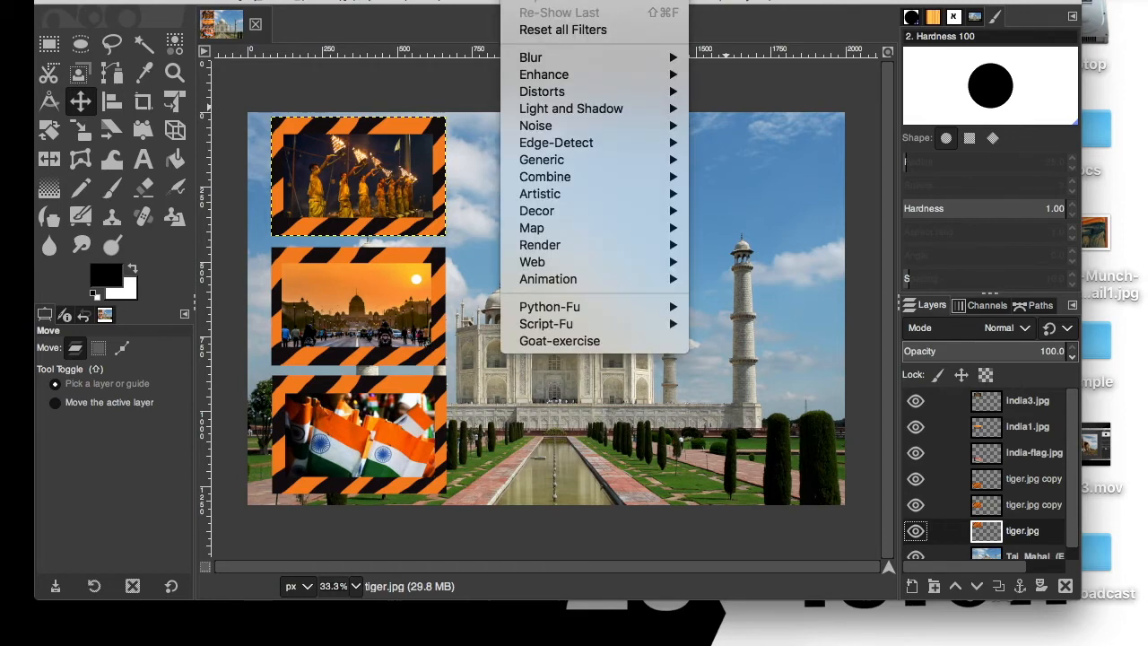
pyautogui.moveTo(544, 112)
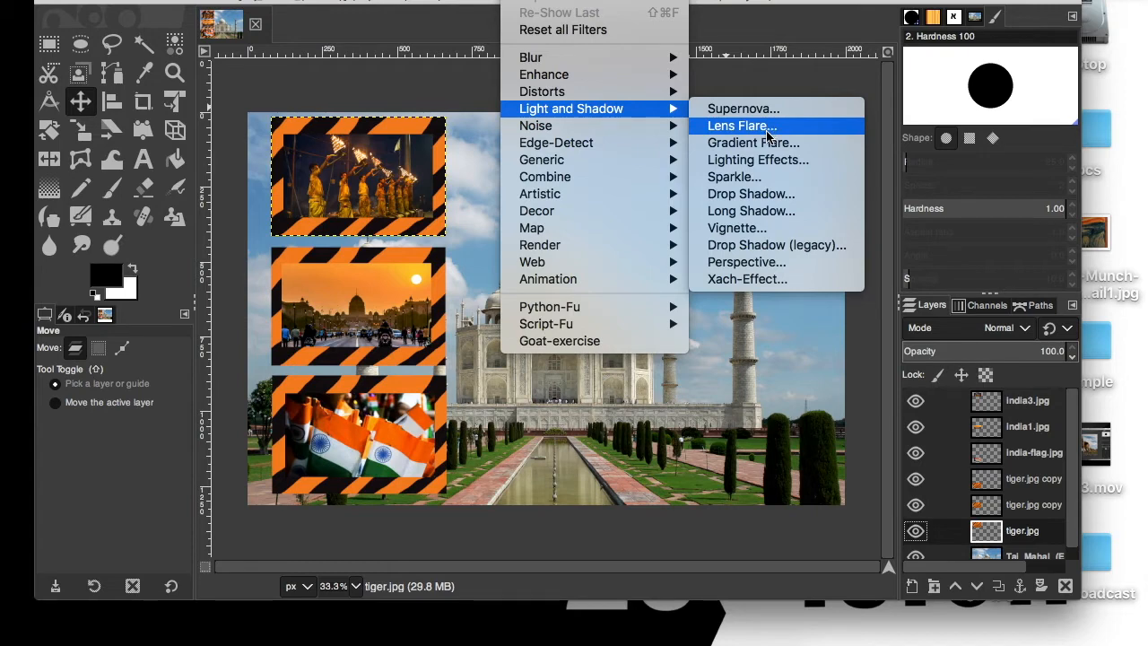
pyautogui.click(761, 196)
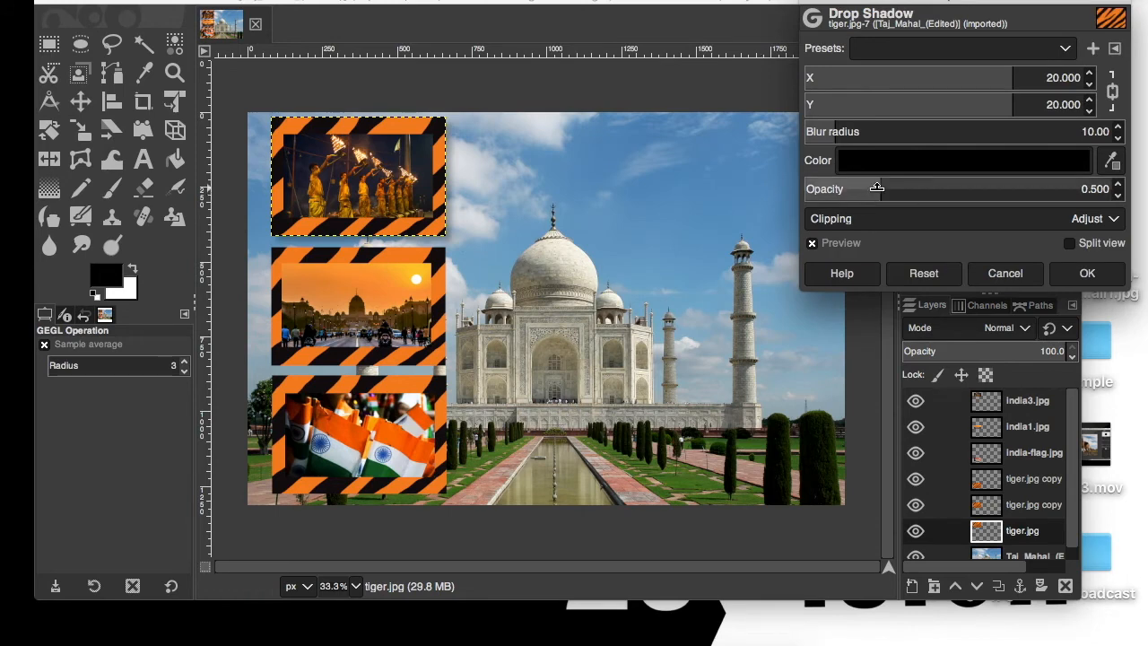
pyautogui.moveTo(1074, 194); pyautogui.dragTo(1125, 190)
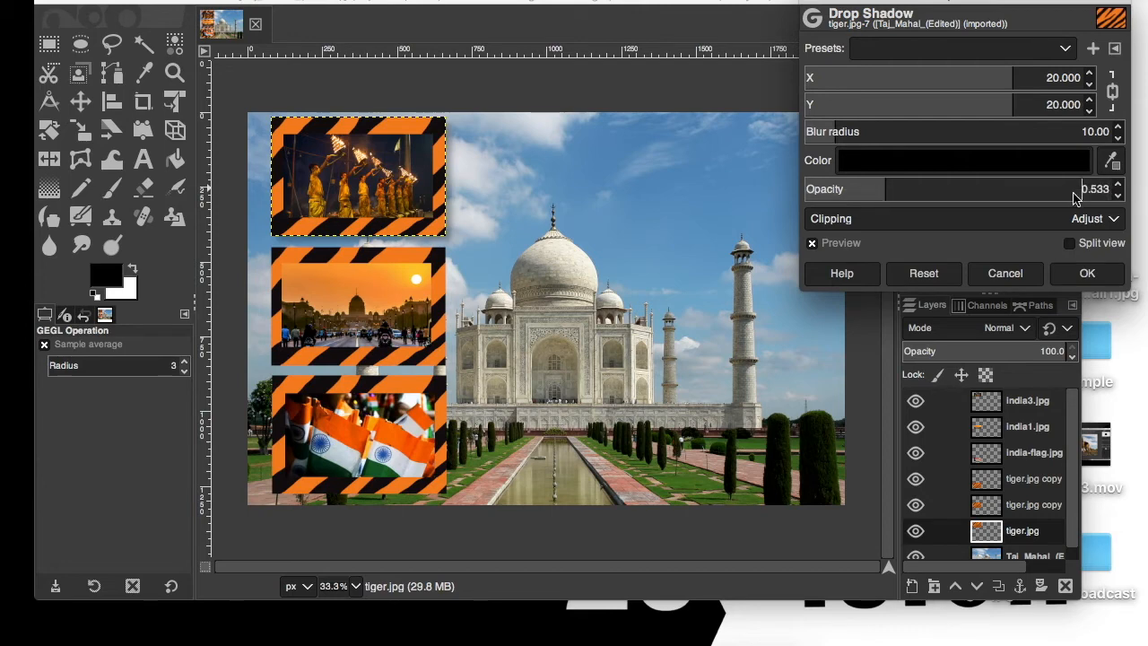
pyautogui.click(1081, 189)
pyautogui.moveTo(1112, 187); pyautogui.dragTo(1068, 187)
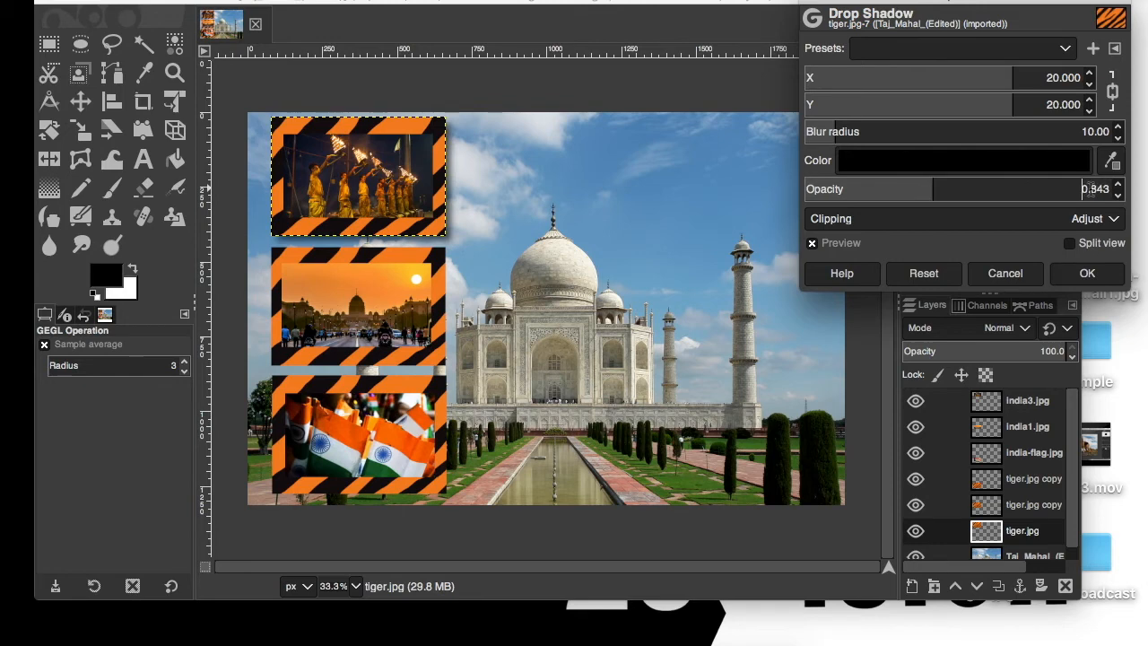
pyautogui.doubleClick(1097, 190)
pyautogui.write('7')
pyautogui.press('Return')
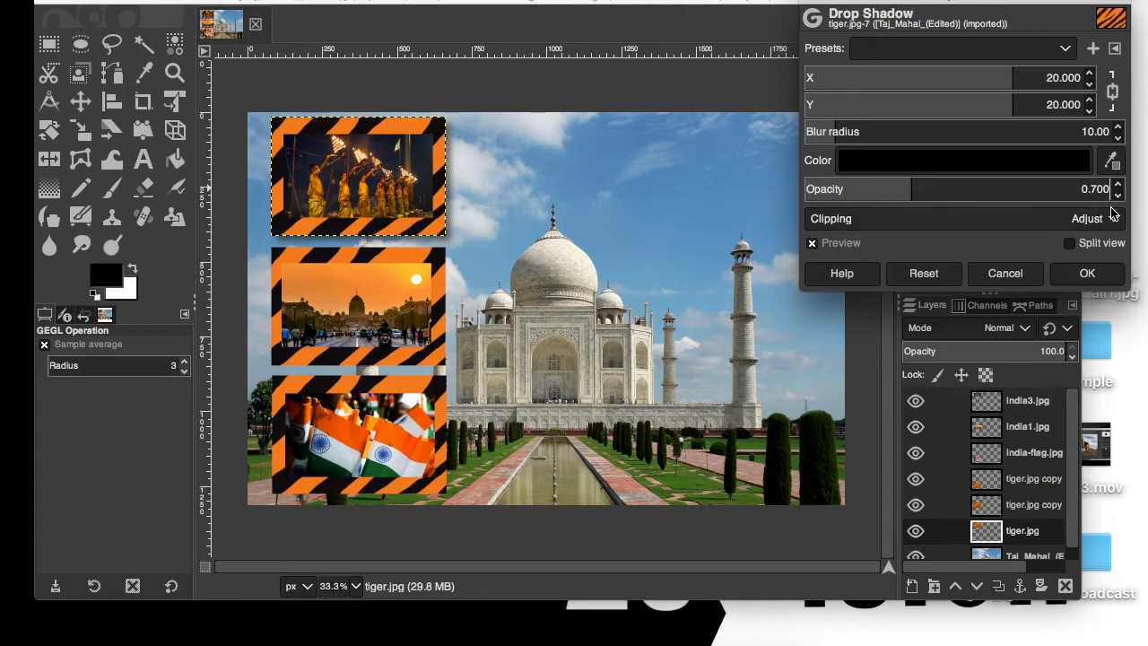
# Apply the drop shadow to the upper tiger panel and make the middle panel's tiger.jpg copy the active layer
pyautogui.click(991, 193)
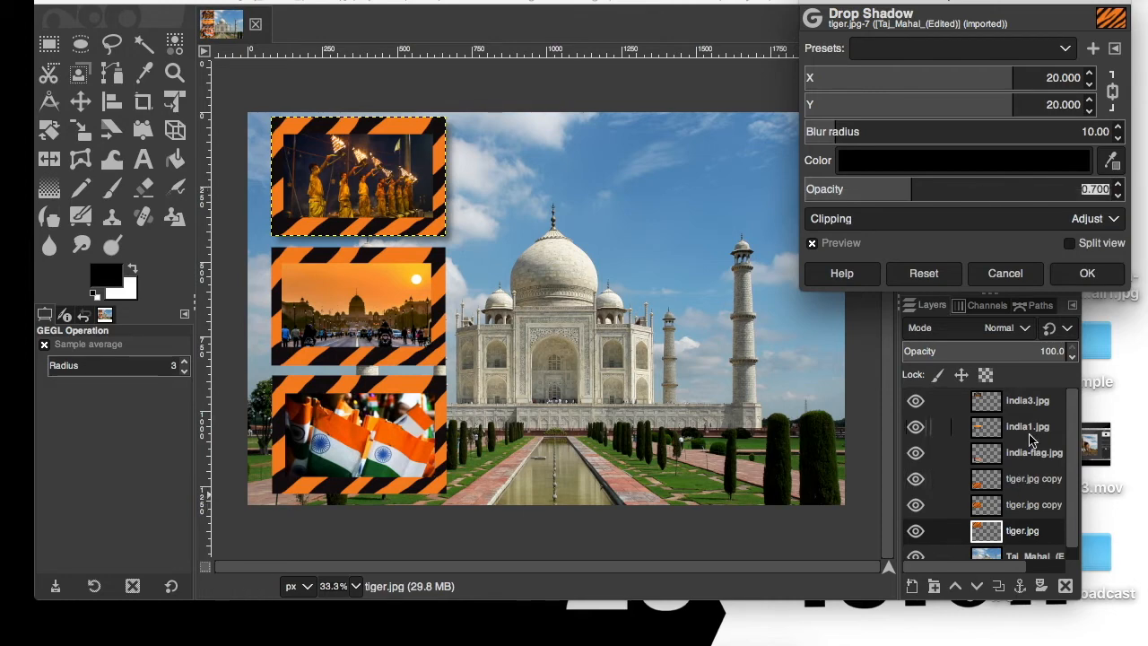
pyautogui.click(1033, 508)
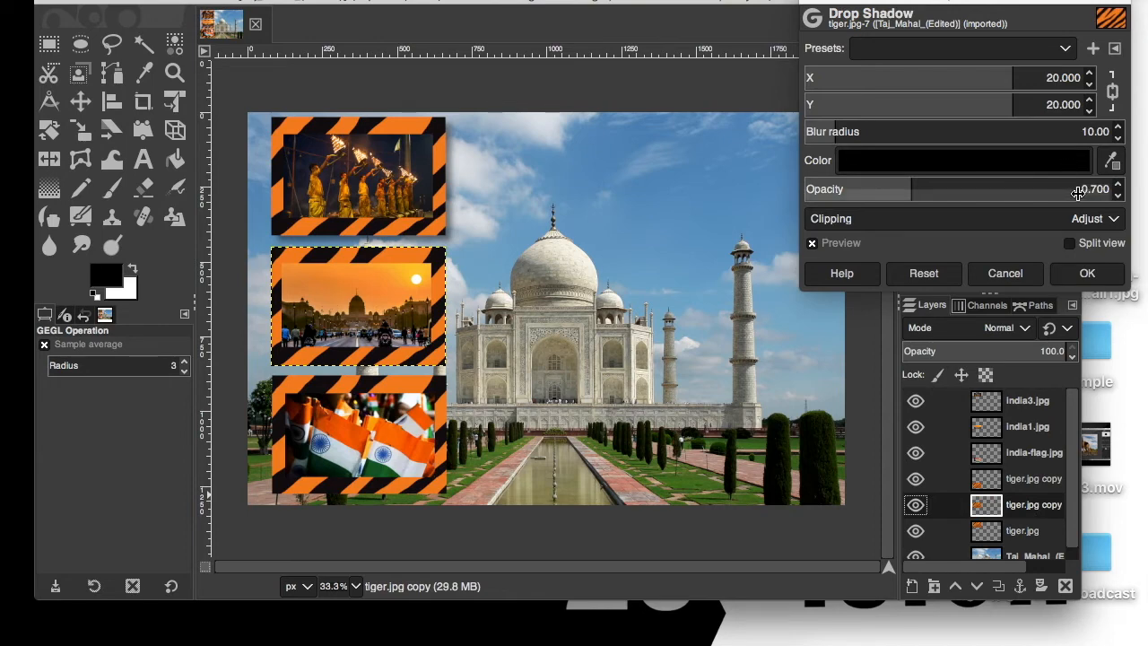
pyautogui.click(1034, 533)
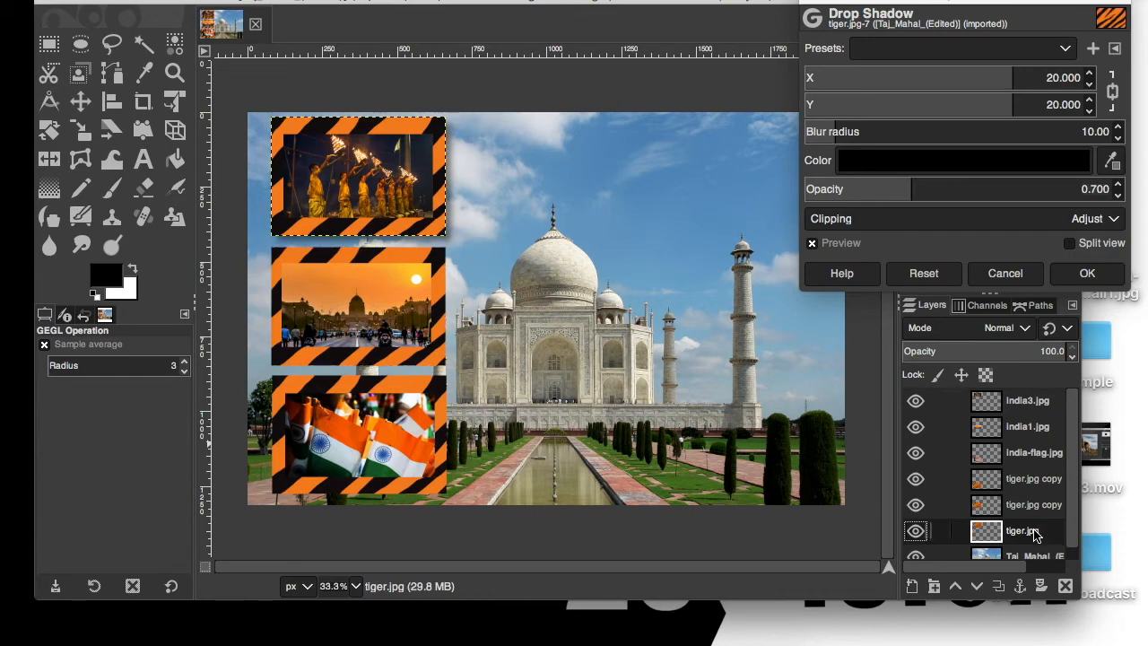
pyautogui.click(1037, 506)
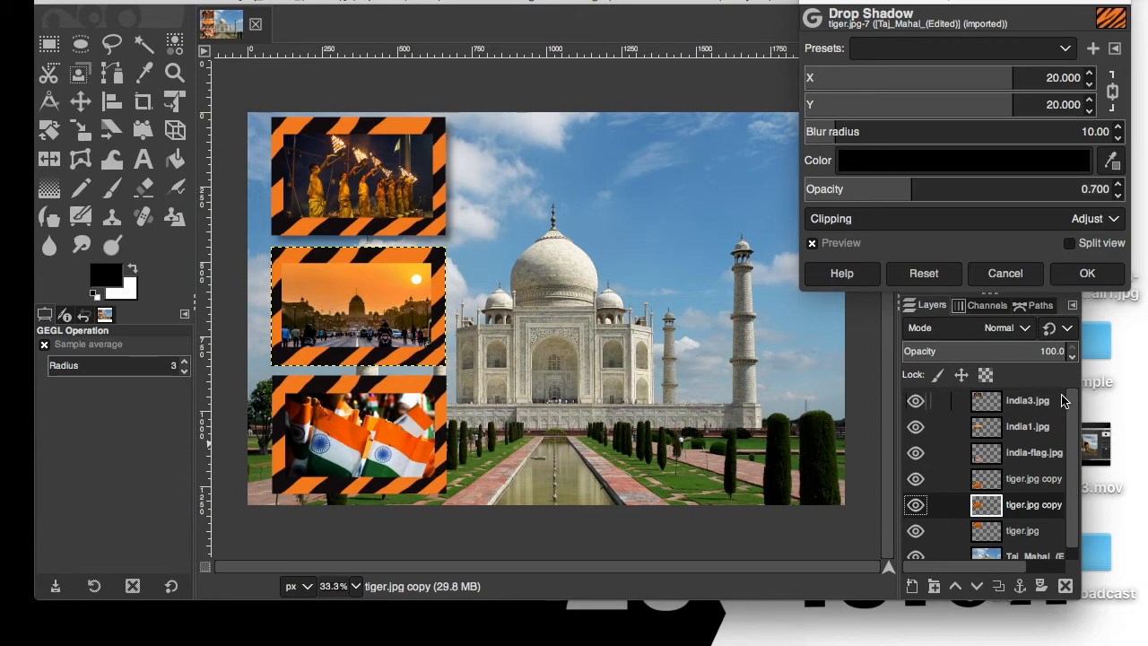
pyautogui.click(1087, 272)
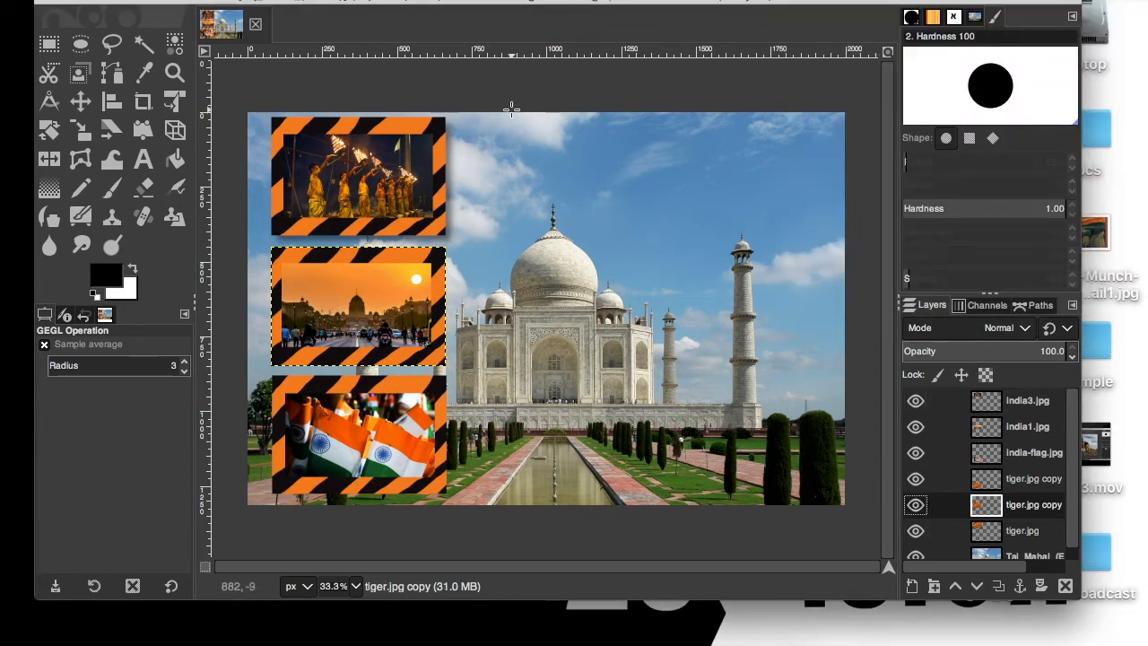
# Apply a Drop Shadow filter with an opacity of 0.700 to the middle tiger panel
pyautogui.click(524, 1)
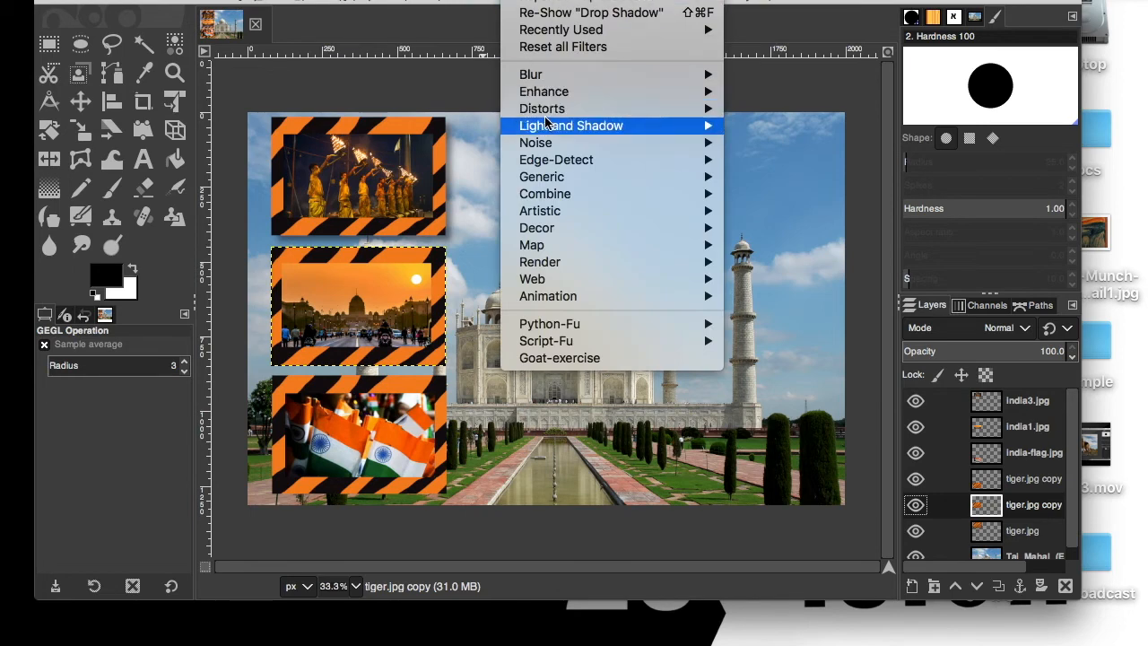
pyautogui.click(875, 208)
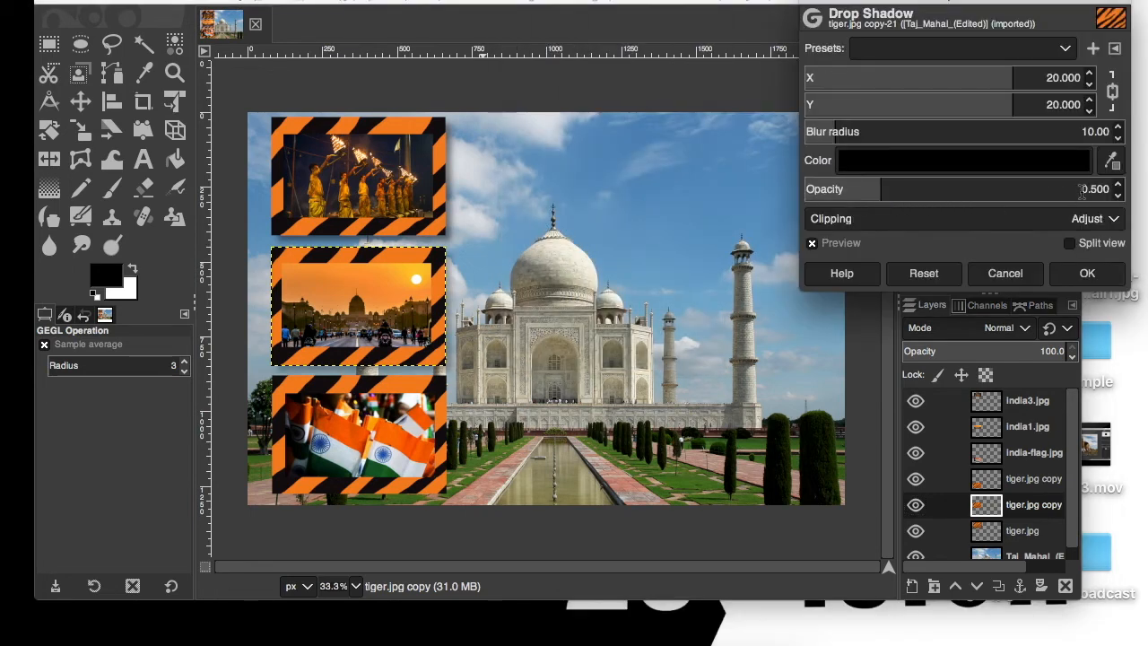
pyautogui.moveTo(1082, 191); pyautogui.dragTo(1137, 191)
pyautogui.press('BackSpace')
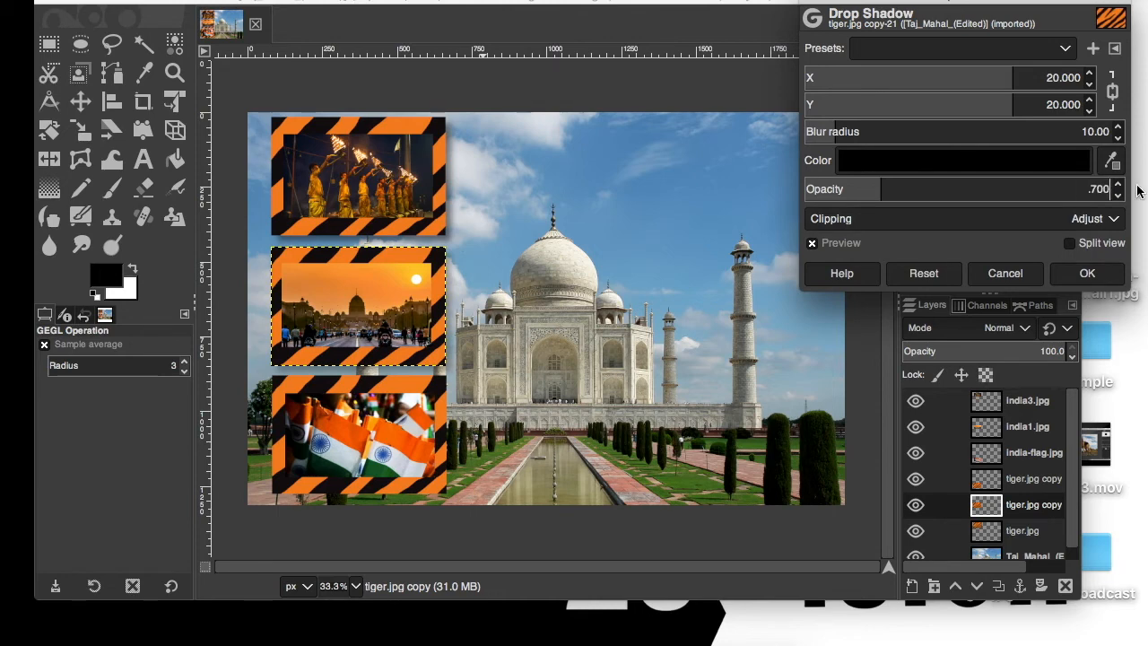
pyautogui.write('.700')
pyautogui.press('Return')
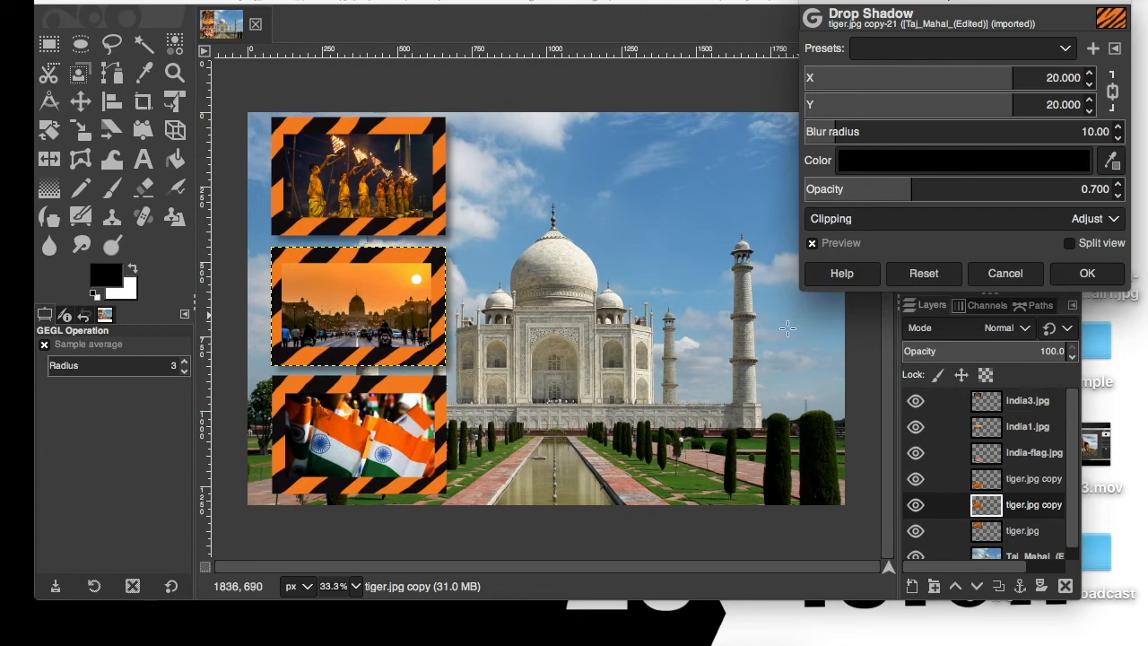
pyautogui.click(1086, 272)
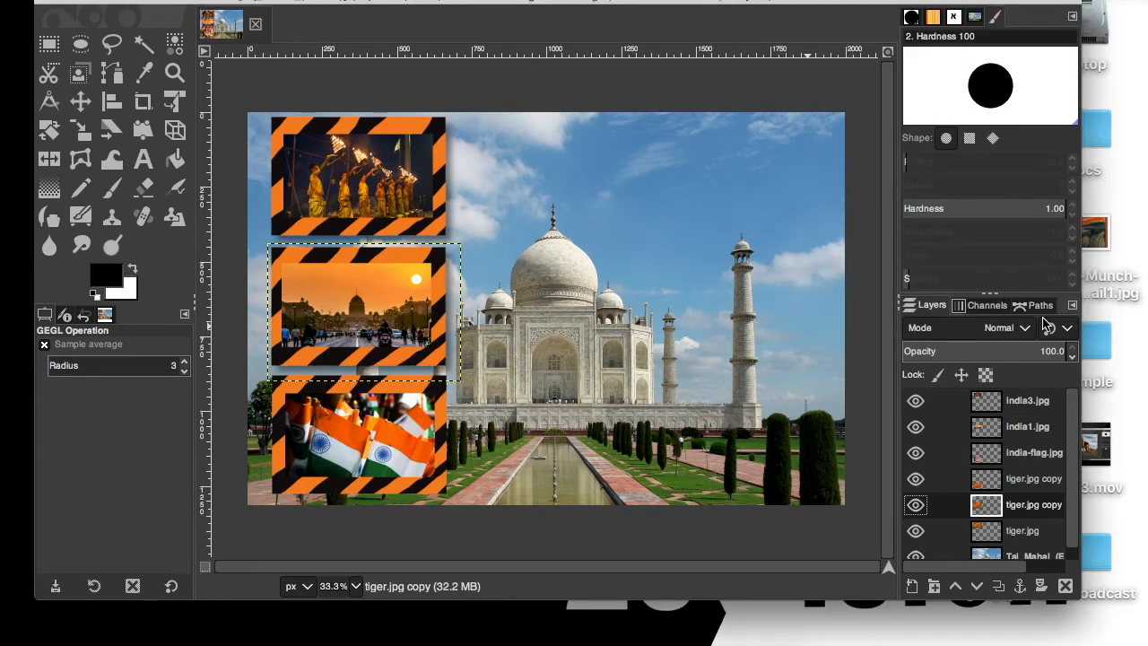
# Apply a Drop Shadow filter with an opacity of 0.700 to the lower tiger panel's tiger.jpg copy layer
pyautogui.click(1041, 482)
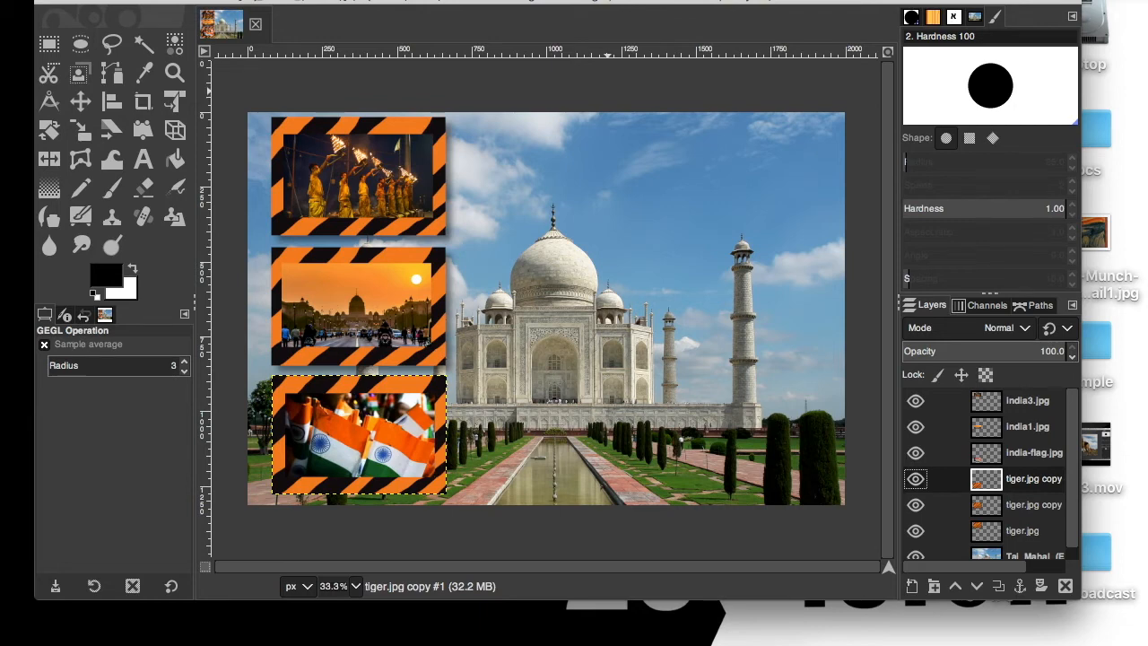
pyautogui.click(525, 0)
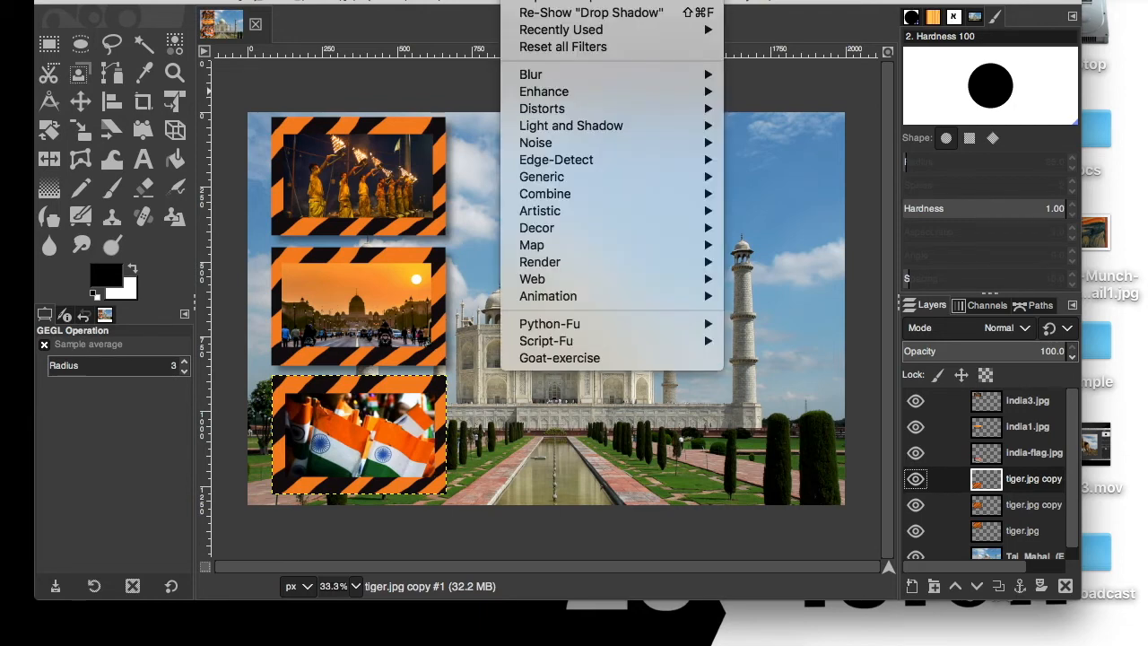
pyautogui.moveTo(683, 126)
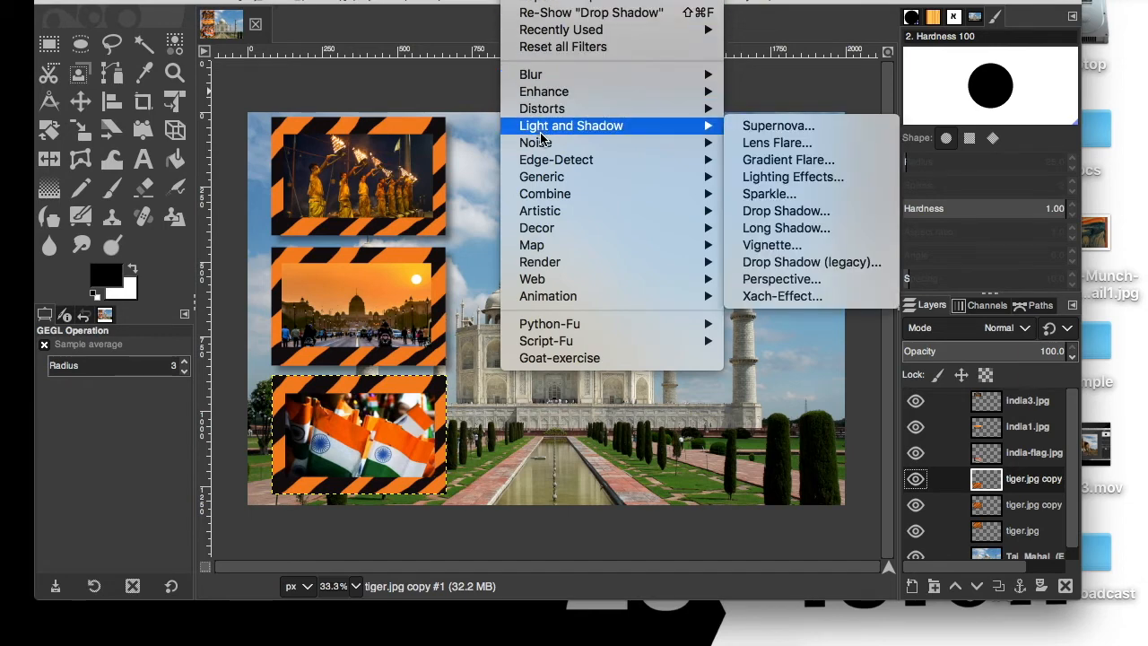
pyautogui.click(834, 212)
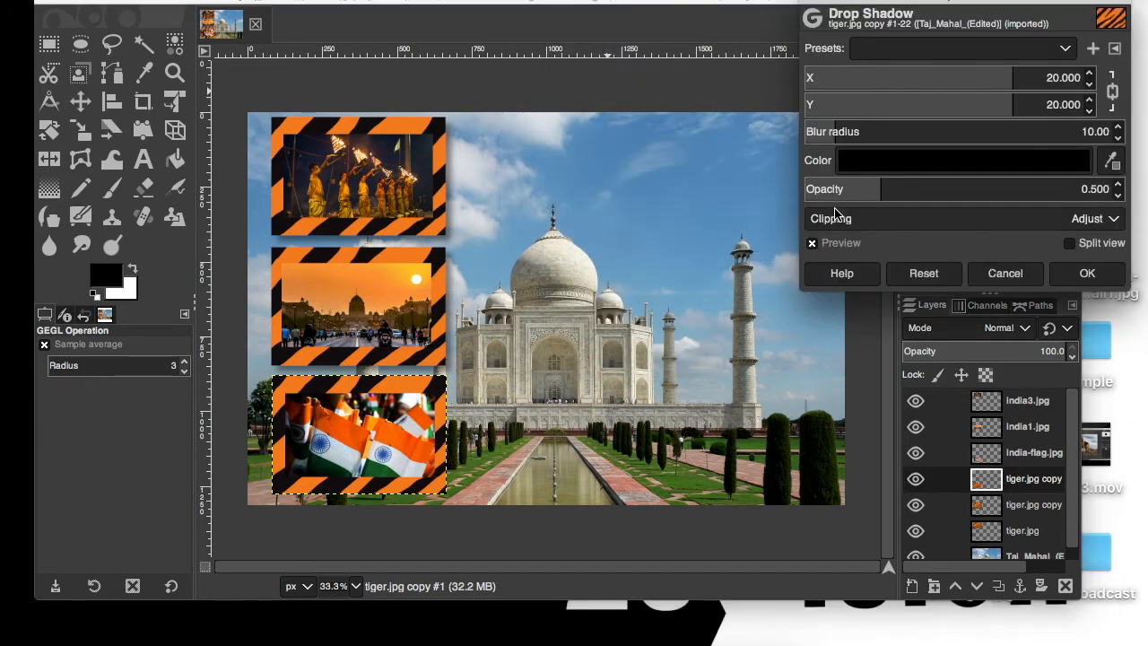
pyautogui.doubleClick(1079, 193)
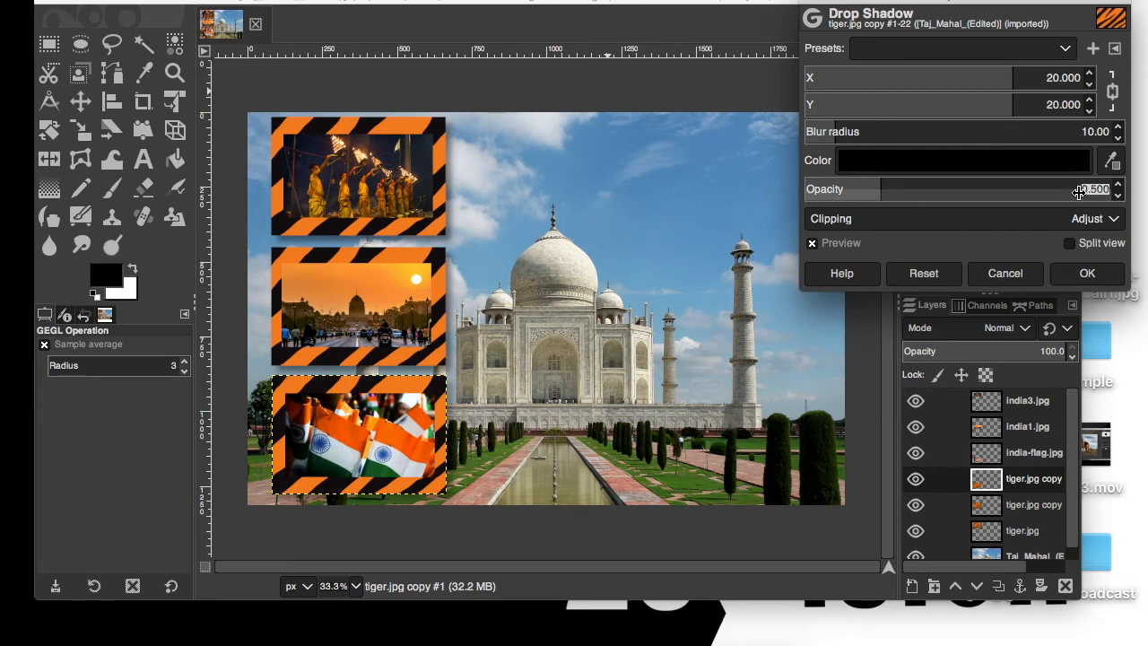
pyautogui.press('BackSpace')
pyautogui.write('.700')
pyautogui.press('Return')
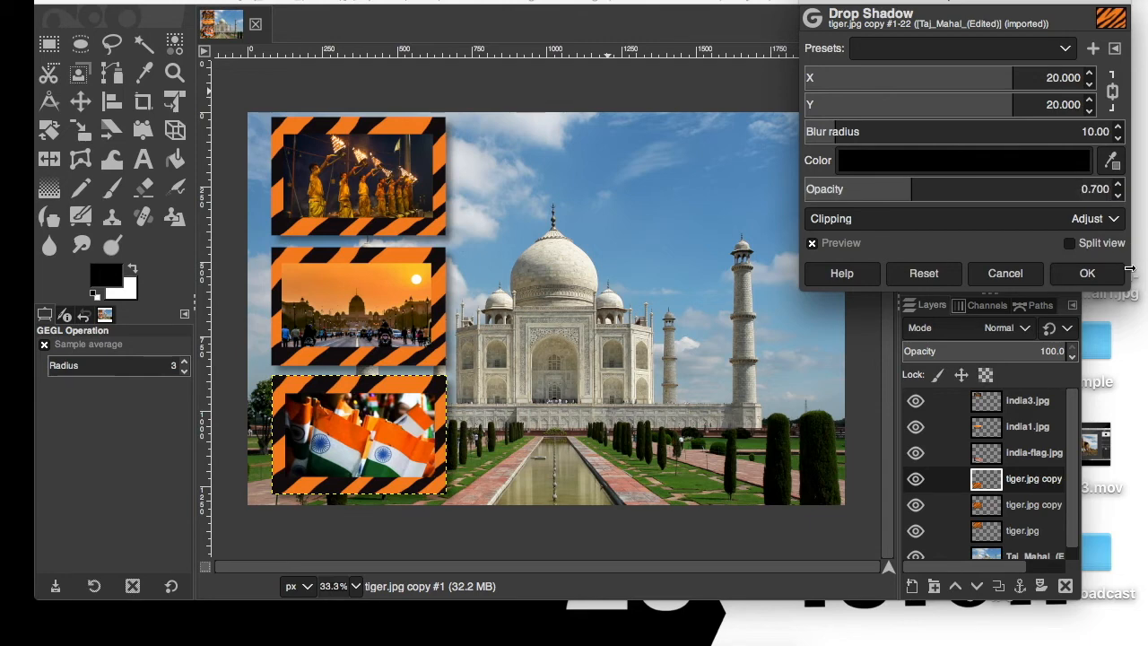
pyautogui.click(1085, 273)
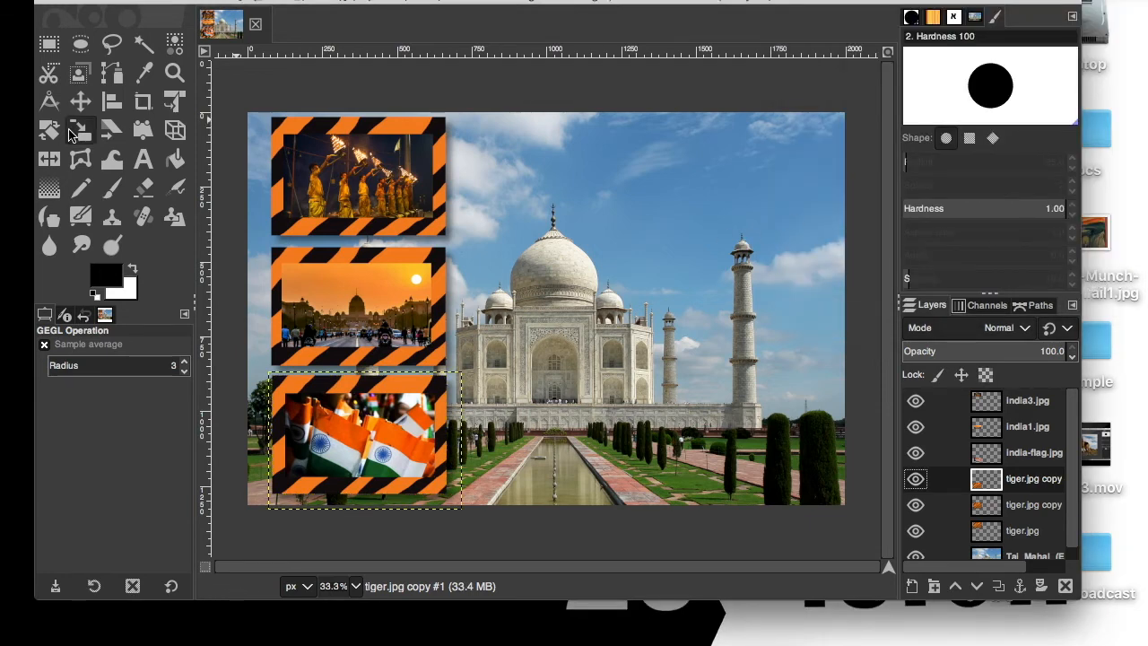
# Add the text title "Taj Mahal" in the sky to the right of the main dome
pyautogui.click(143, 161)
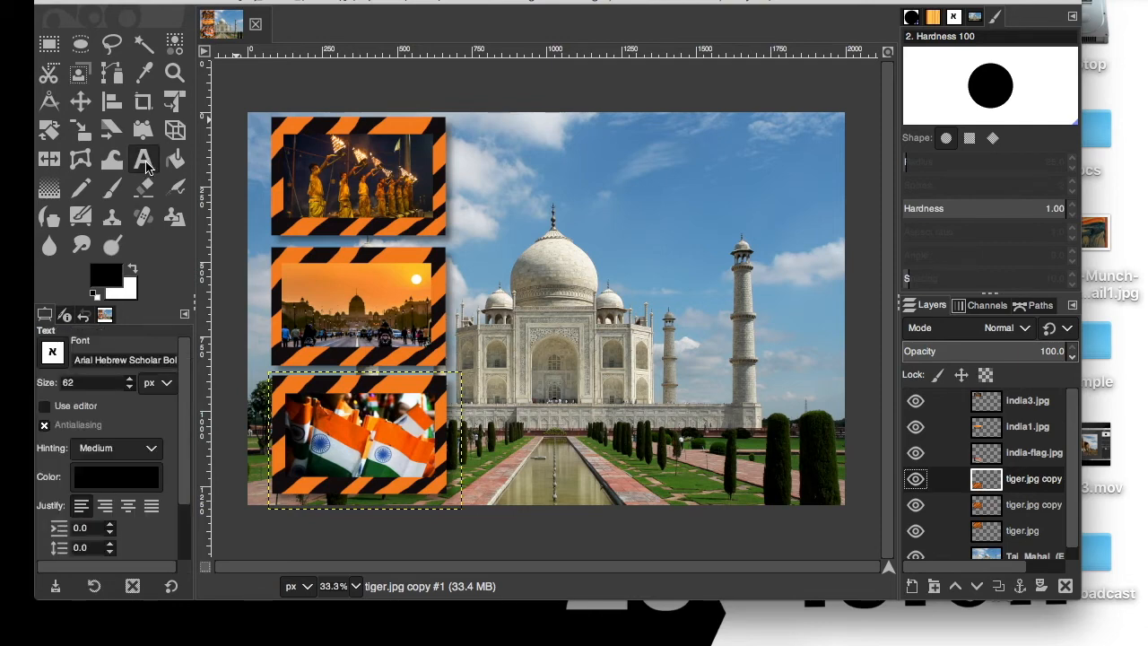
pyautogui.click(592, 188)
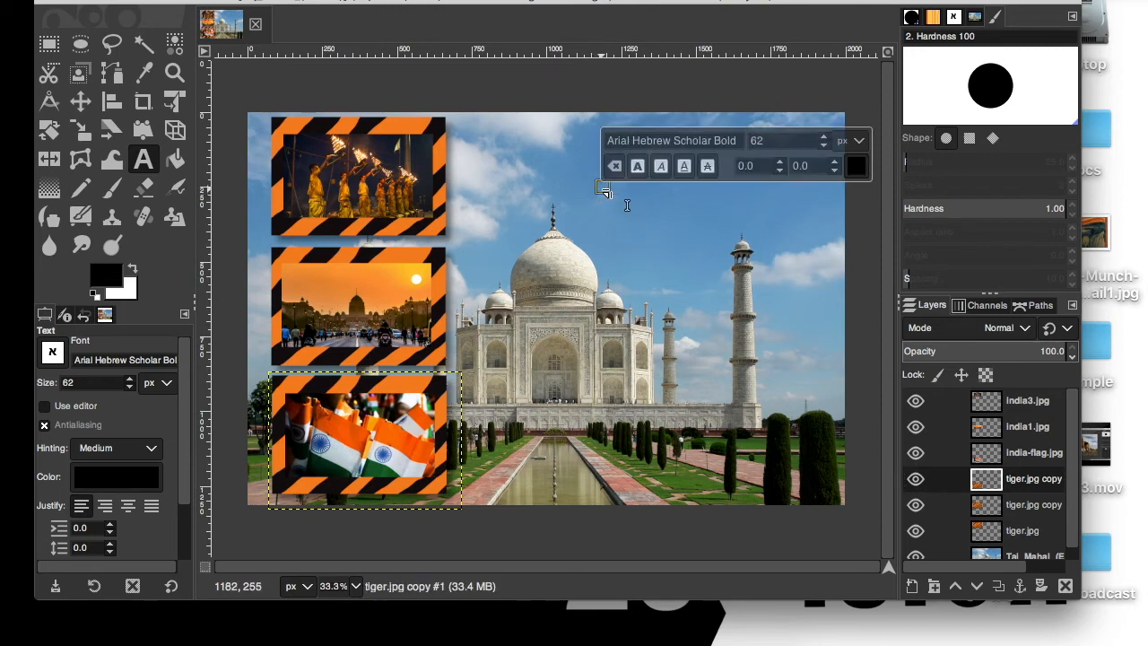
pyautogui.write('T')
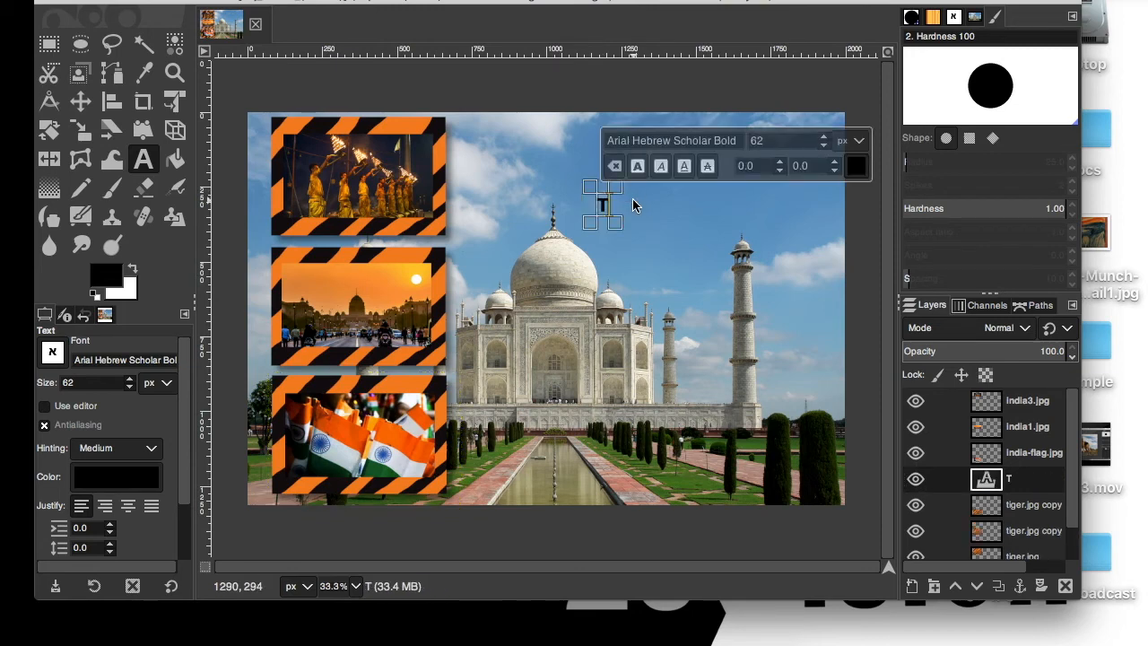
pyautogui.write('aj')
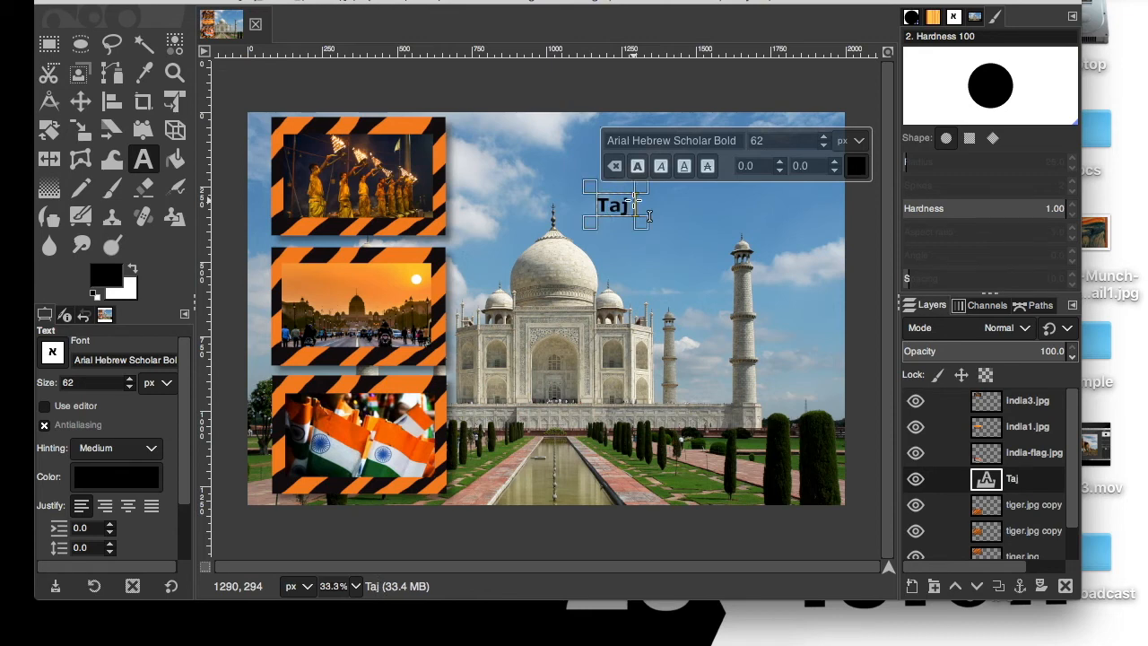
pyautogui.write(' Maha')
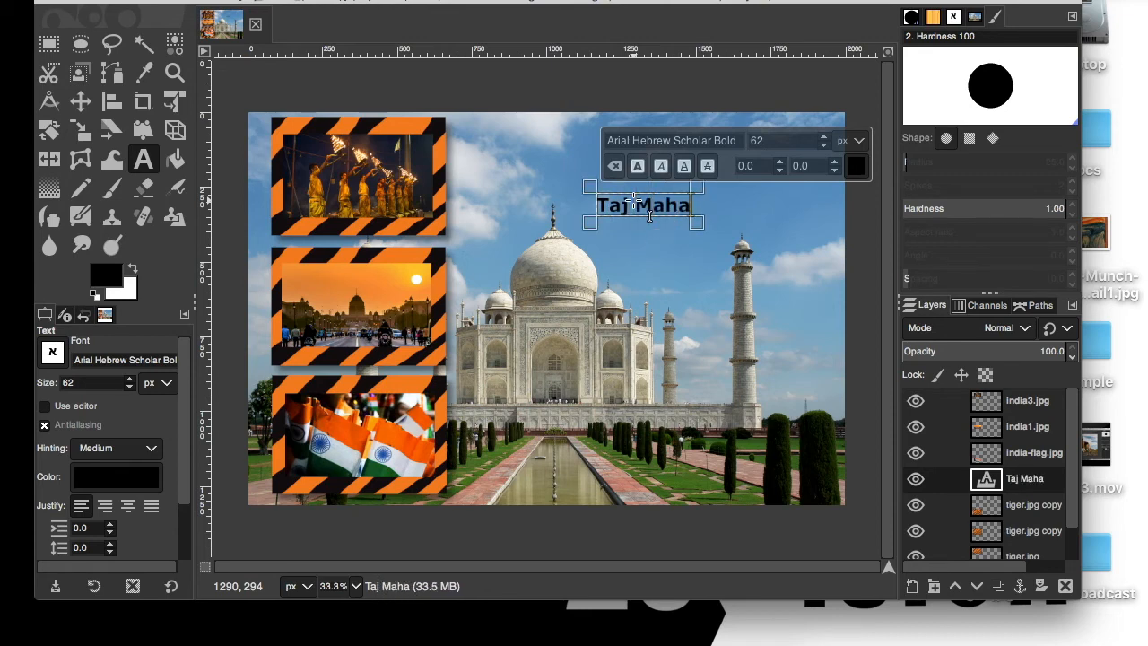
pyautogui.write('l')
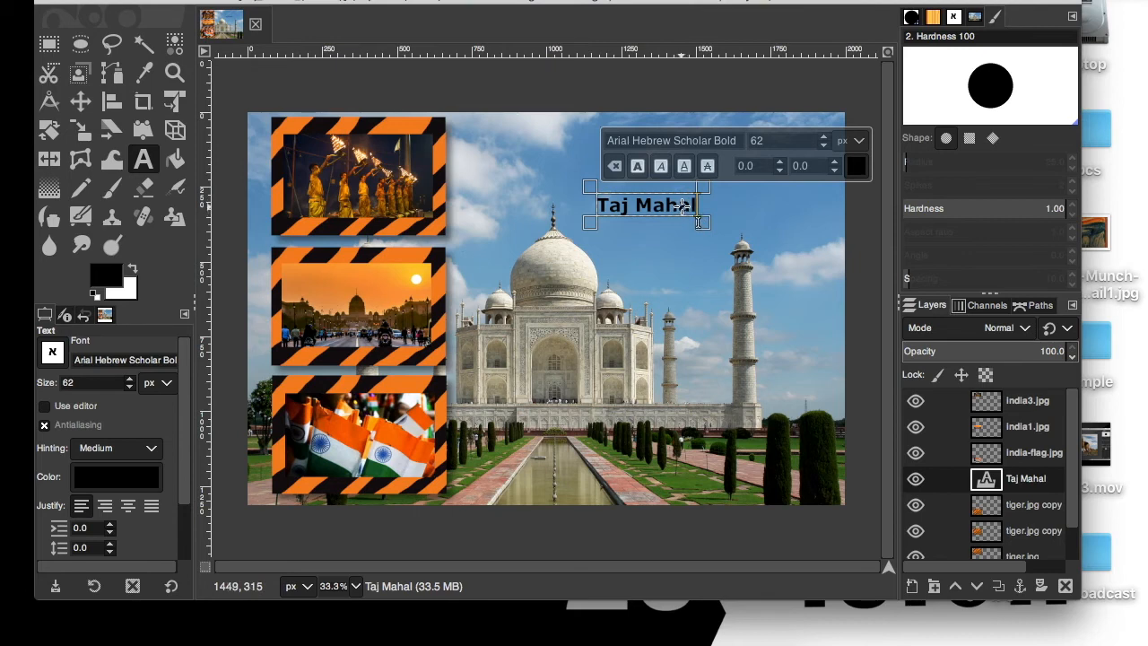
# Set the font size of the whole Taj Mahal title to 130 px after trying 200 px, and finish editing the text
pyautogui.hotkey('ctrl', 'a')
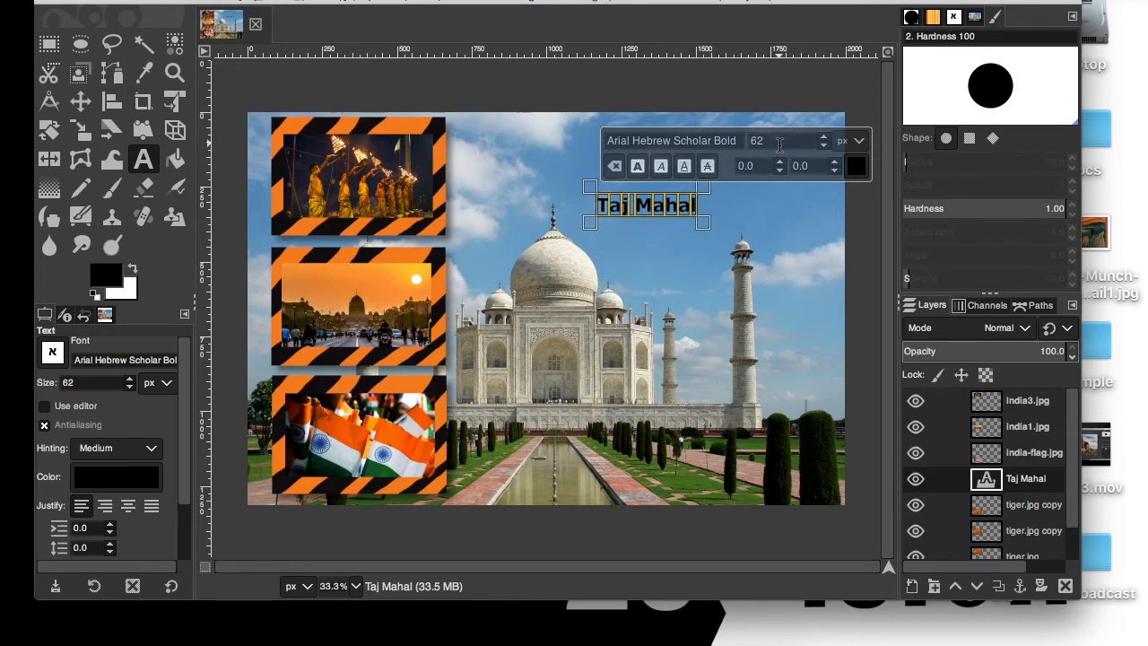
pyautogui.moveTo(775, 146); pyautogui.dragTo(731, 140)
pyautogui.write('200')
pyautogui.press('Return')
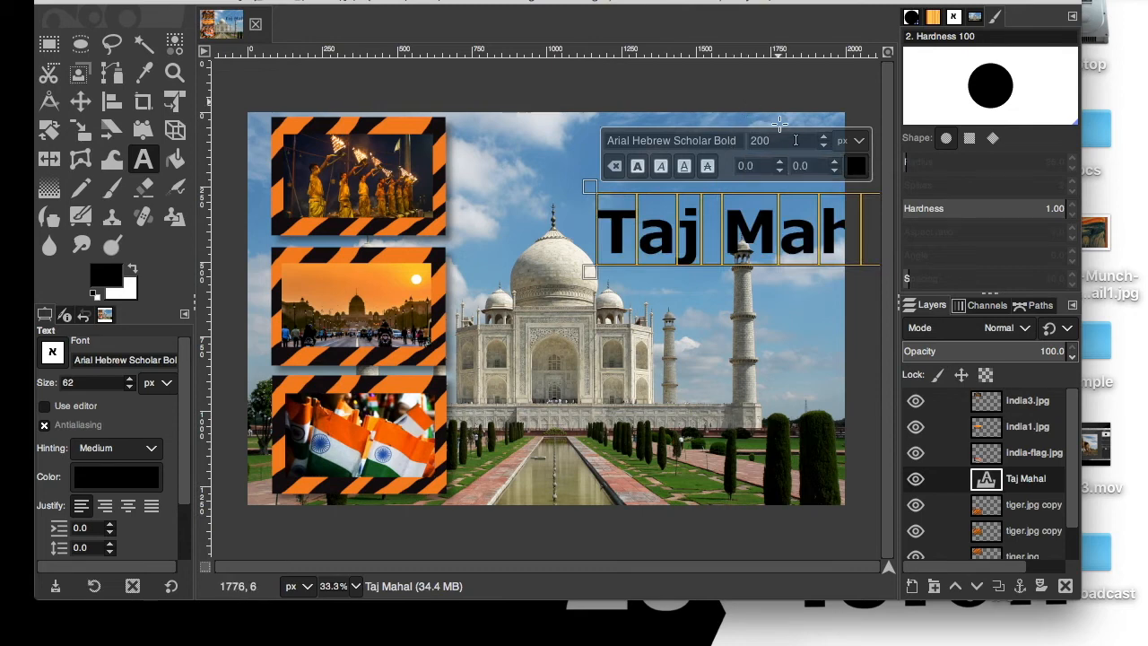
pyautogui.moveTo(774, 140); pyautogui.dragTo(721, 140)
pyautogui.write('130')
pyautogui.press('Return')
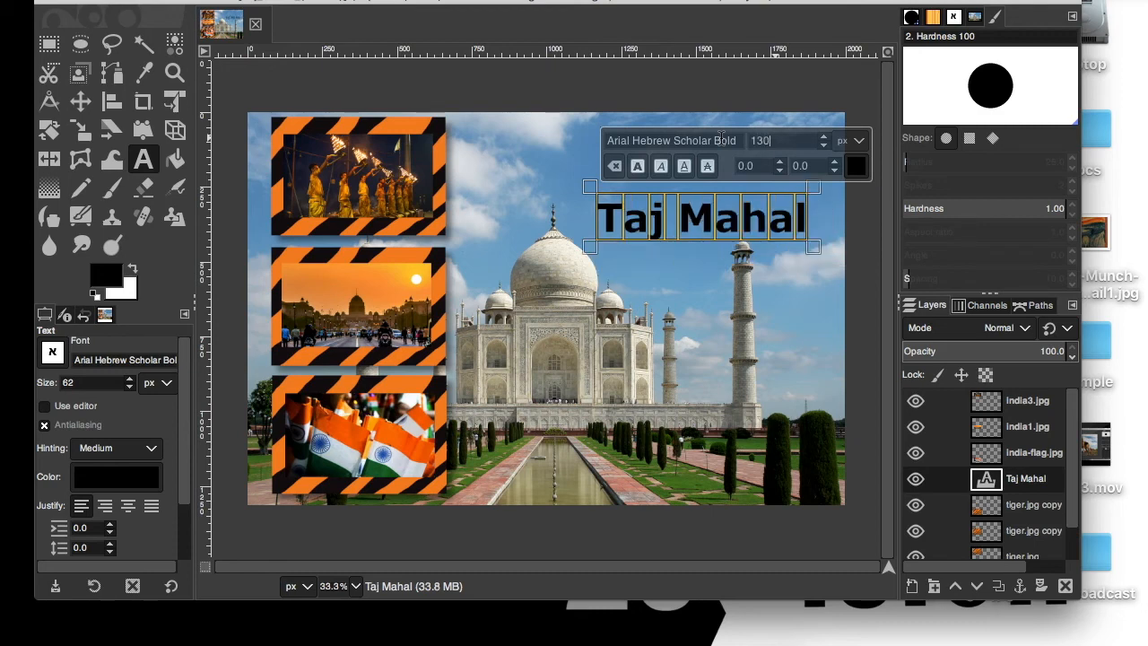
pyautogui.click(52, 47)
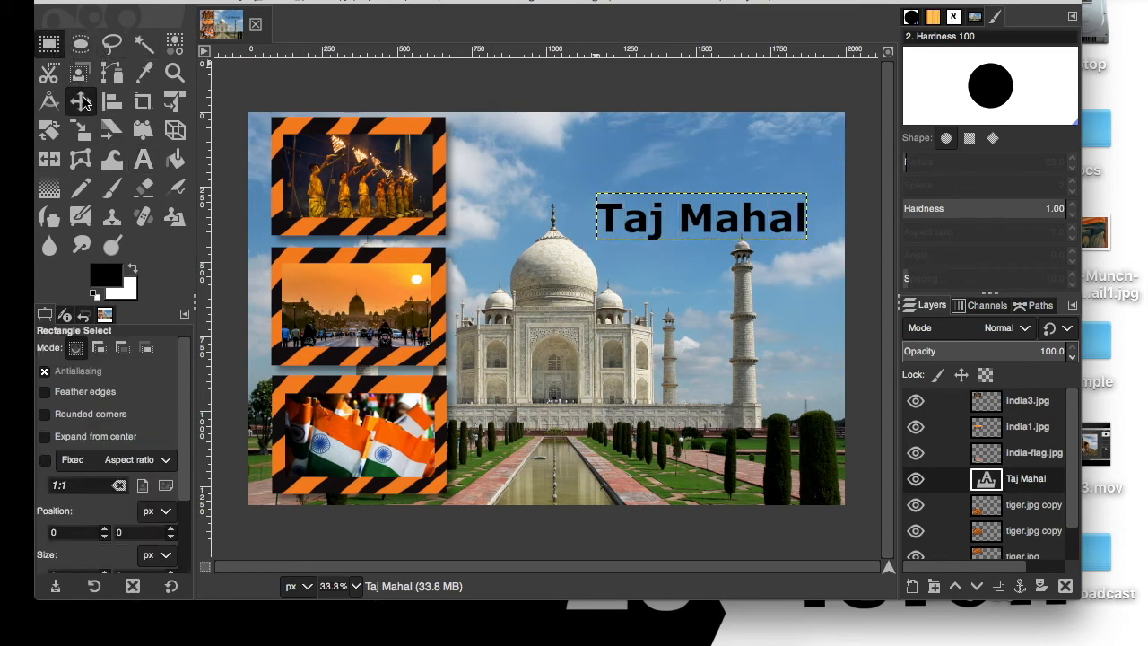
# Apply a Drop Shadow filter with an opacity of 0.500 to the Taj Mahal title and move it higher in the sky, slightly right
pyautogui.click(81, 103)
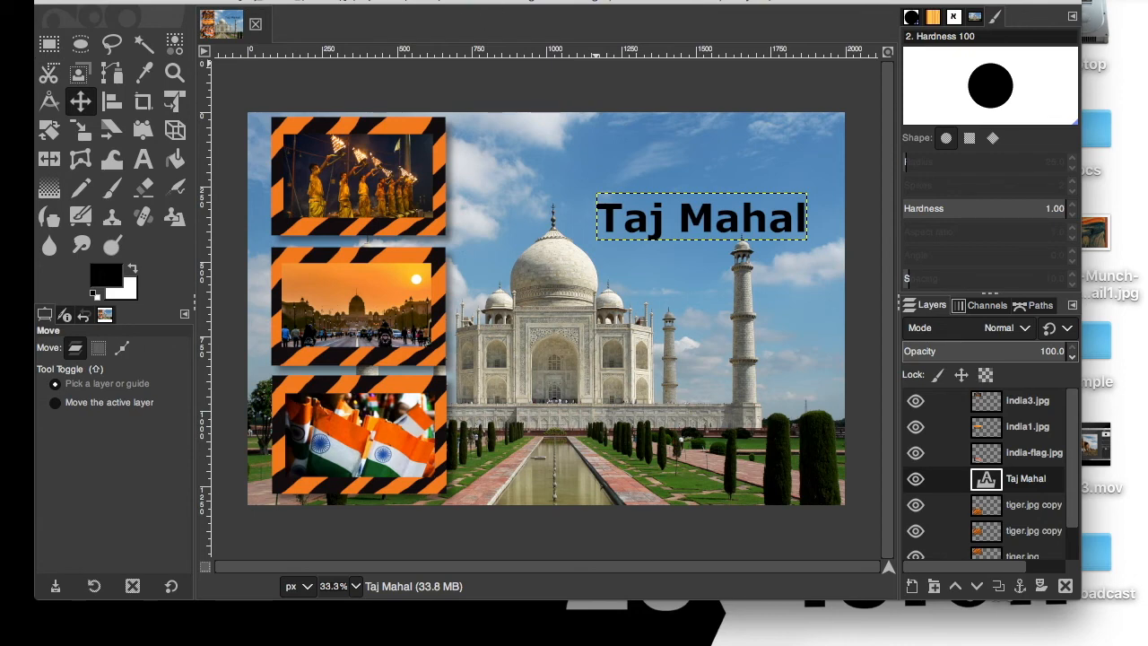
pyautogui.click(589, 0)
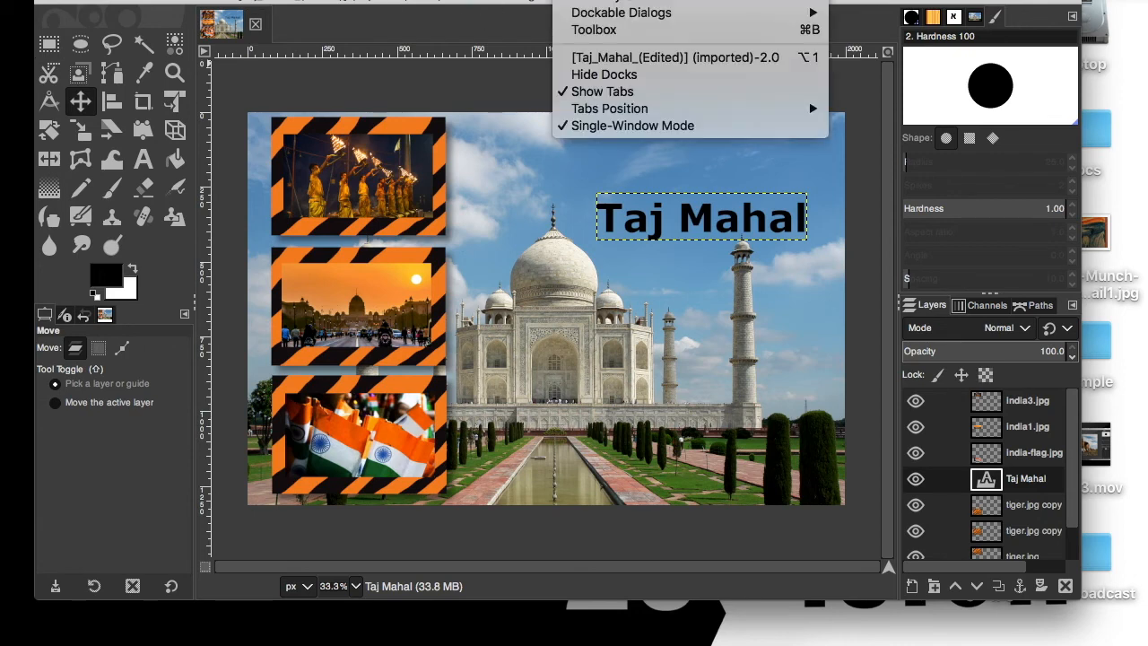
pyautogui.moveTo(526, 0)
pyautogui.moveTo(619, 125)
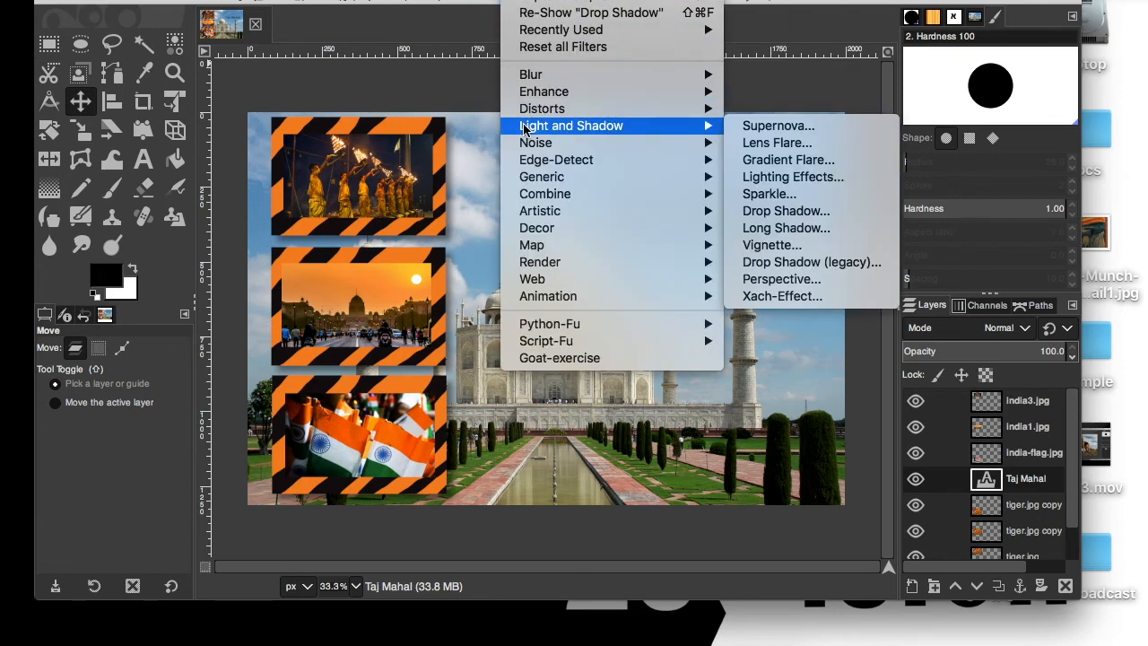
pyautogui.click(795, 212)
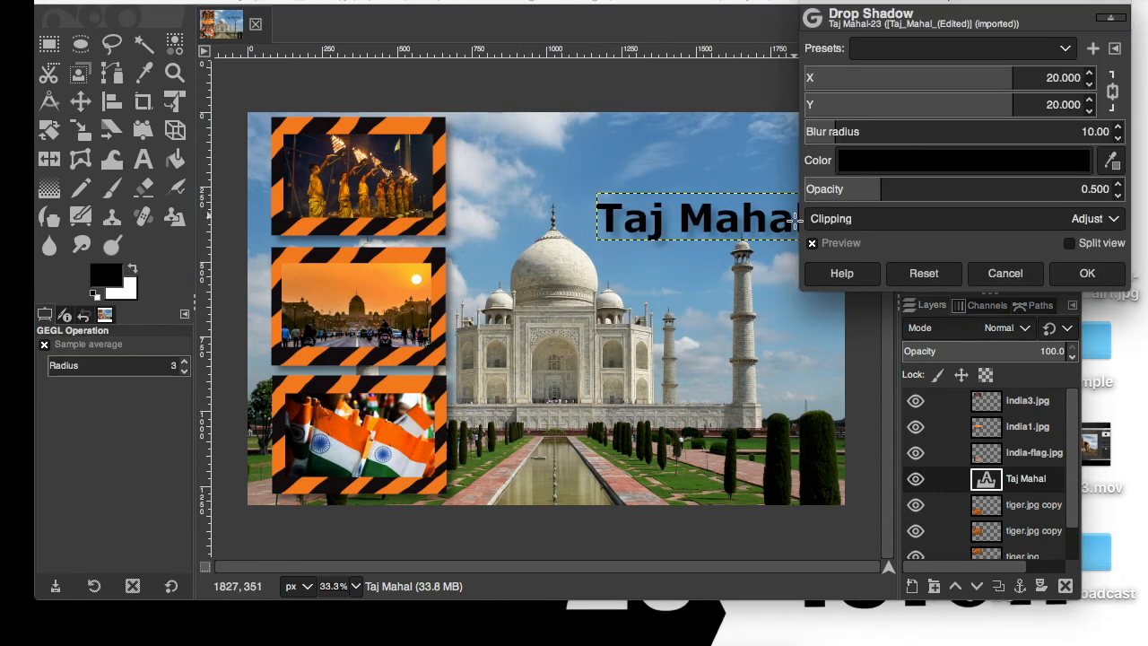
pyautogui.click(1082, 274)
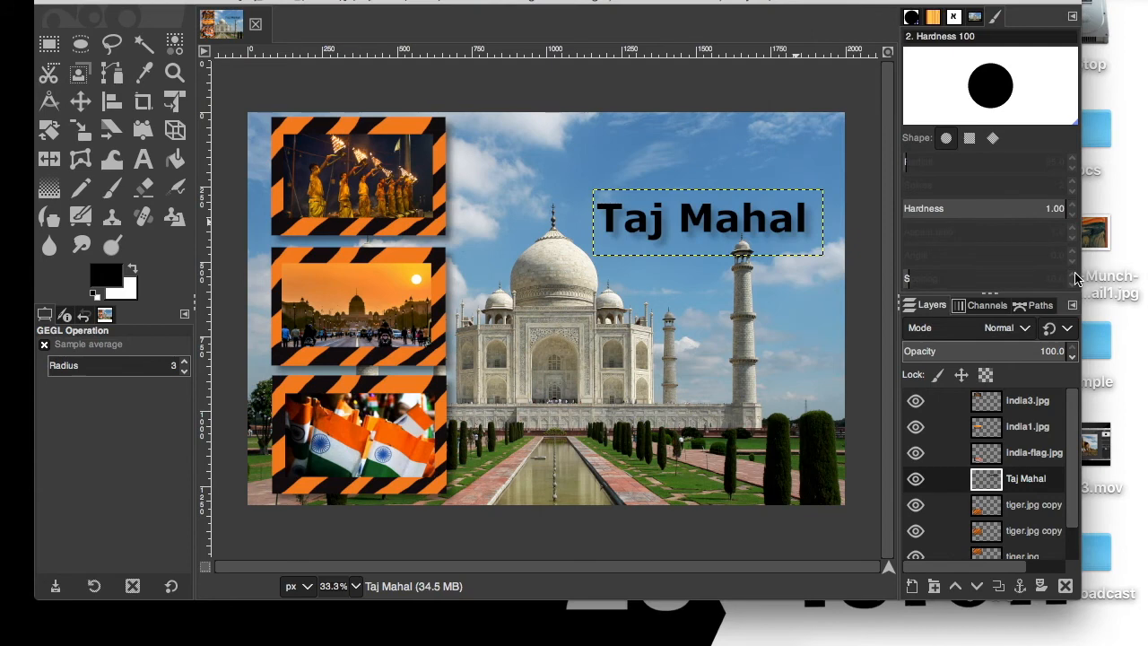
pyautogui.click(80, 102)
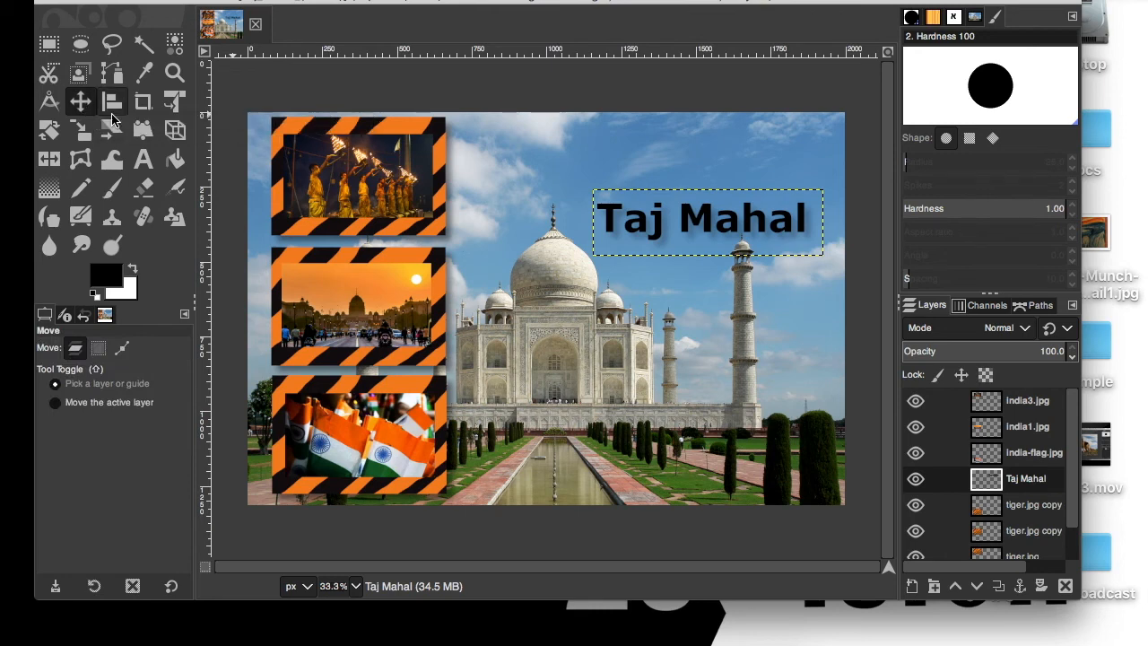
pyautogui.moveTo(701, 222); pyautogui.dragTo(712, 163)
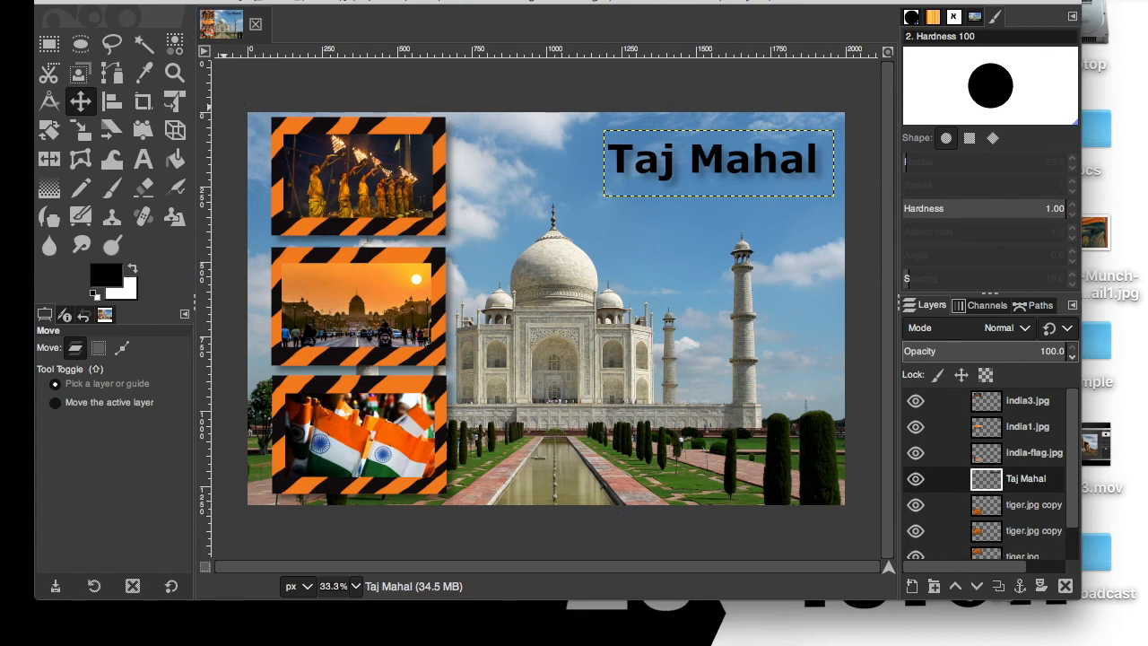
# Export the collage as the JPEG file ps4.jpg in the tutorial 4 folder with a quality of 98
pyautogui.click(140, 1)
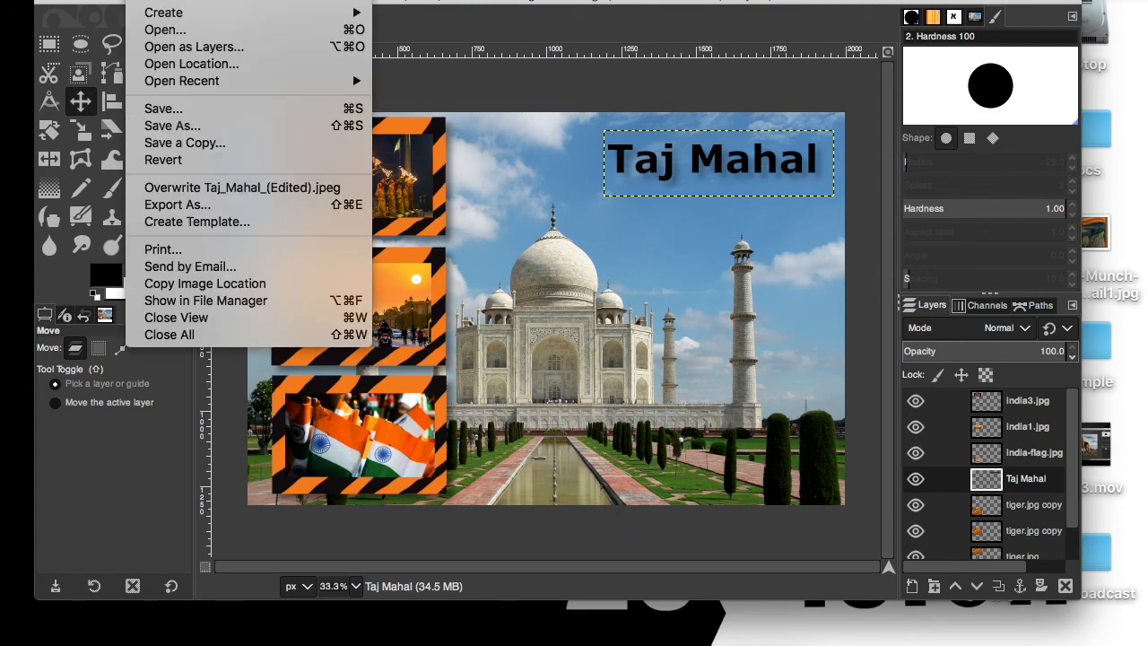
pyautogui.click(165, 207)
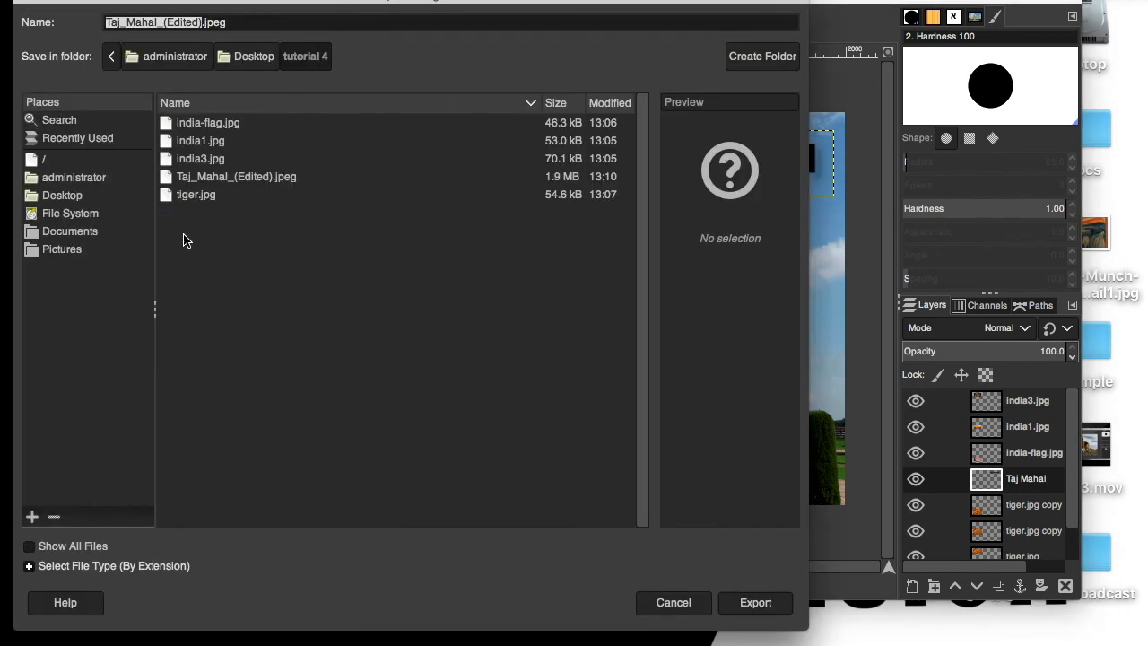
pyautogui.write('ps4')
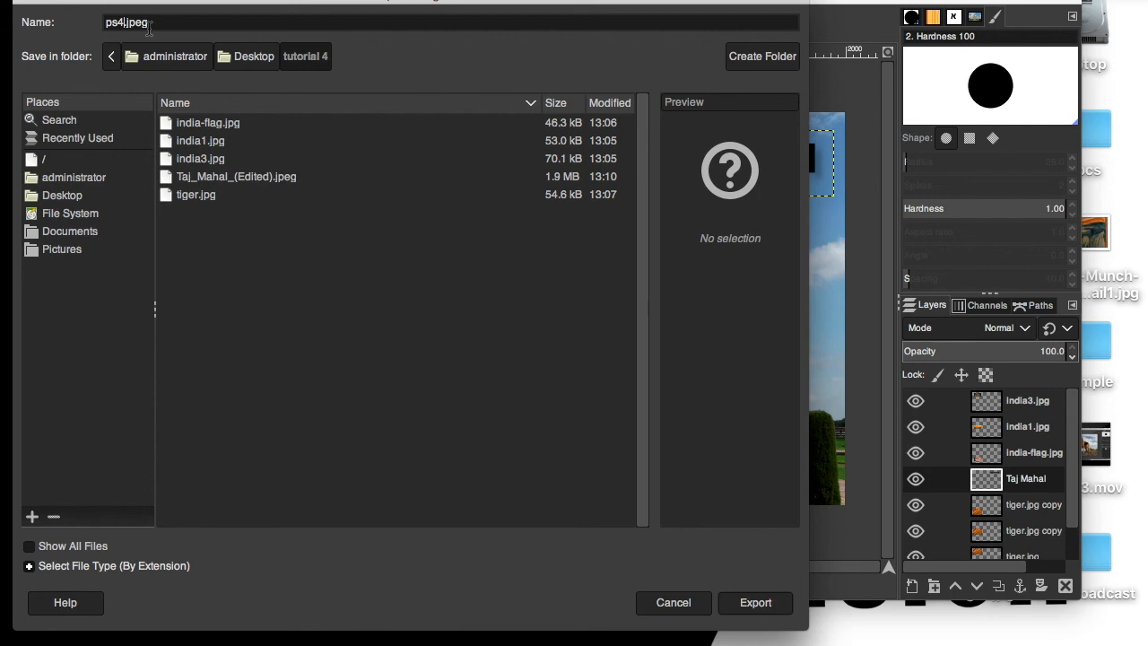
pyautogui.moveTo(146, 24); pyautogui.dragTo(136, 24)
pyautogui.write('g')
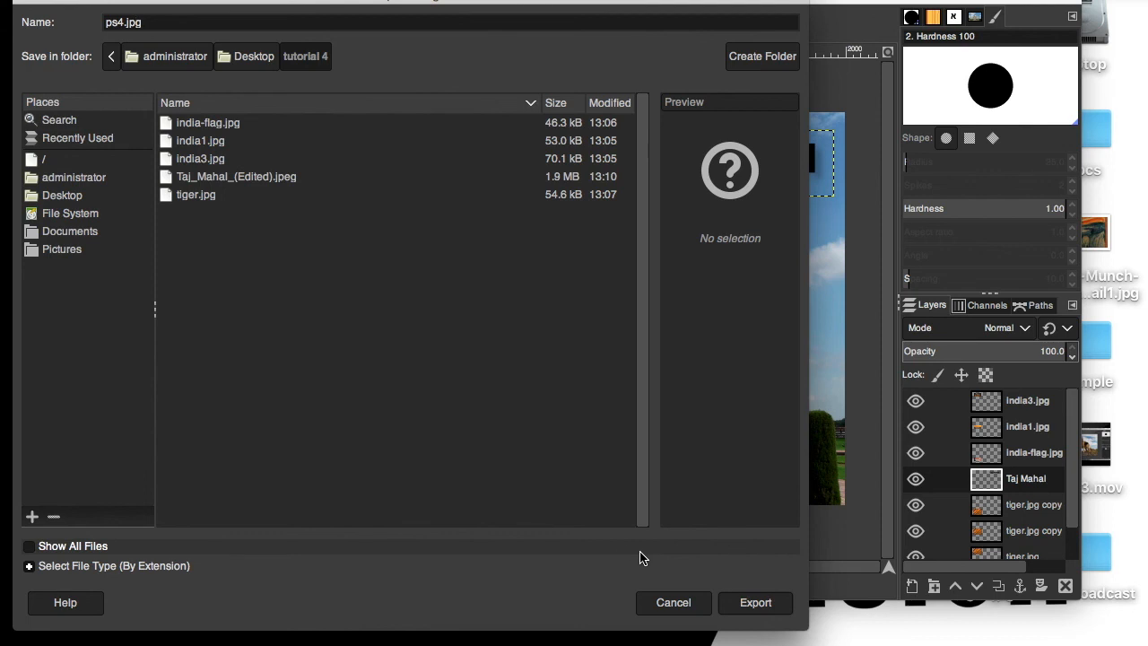
pyautogui.click(753, 602)
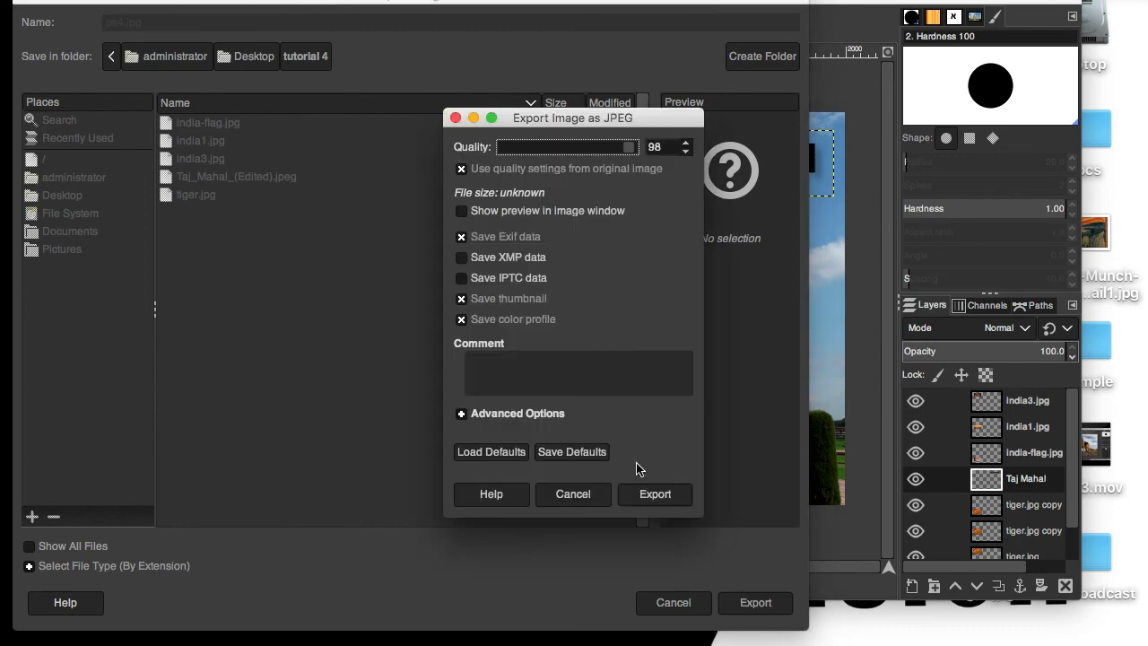
pyautogui.click(647, 495)
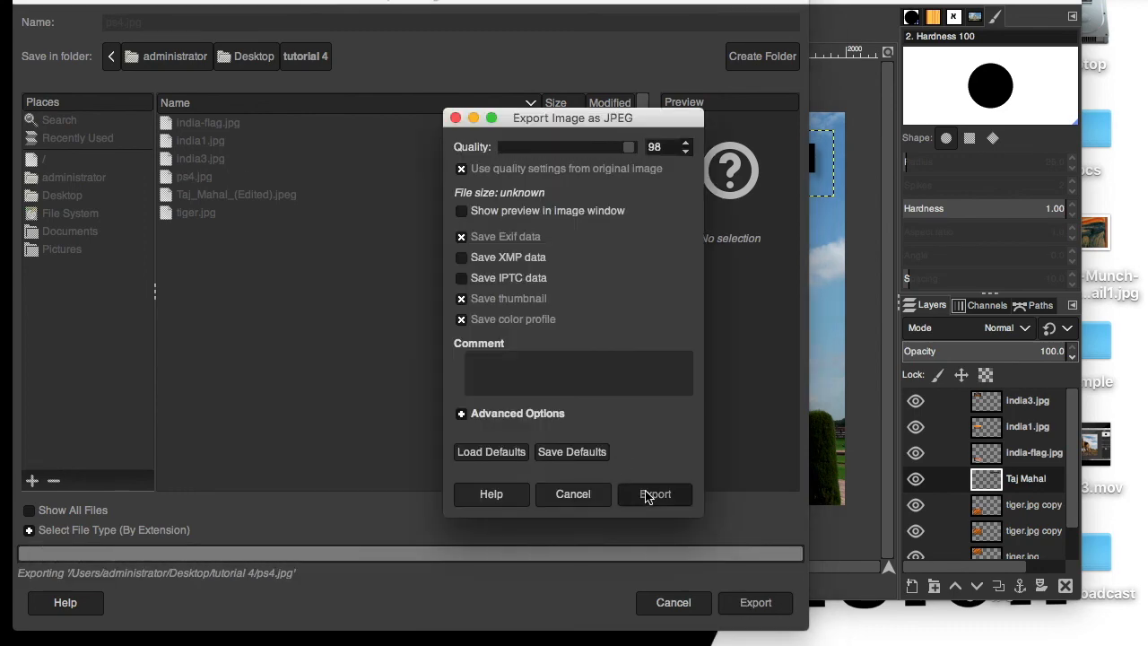